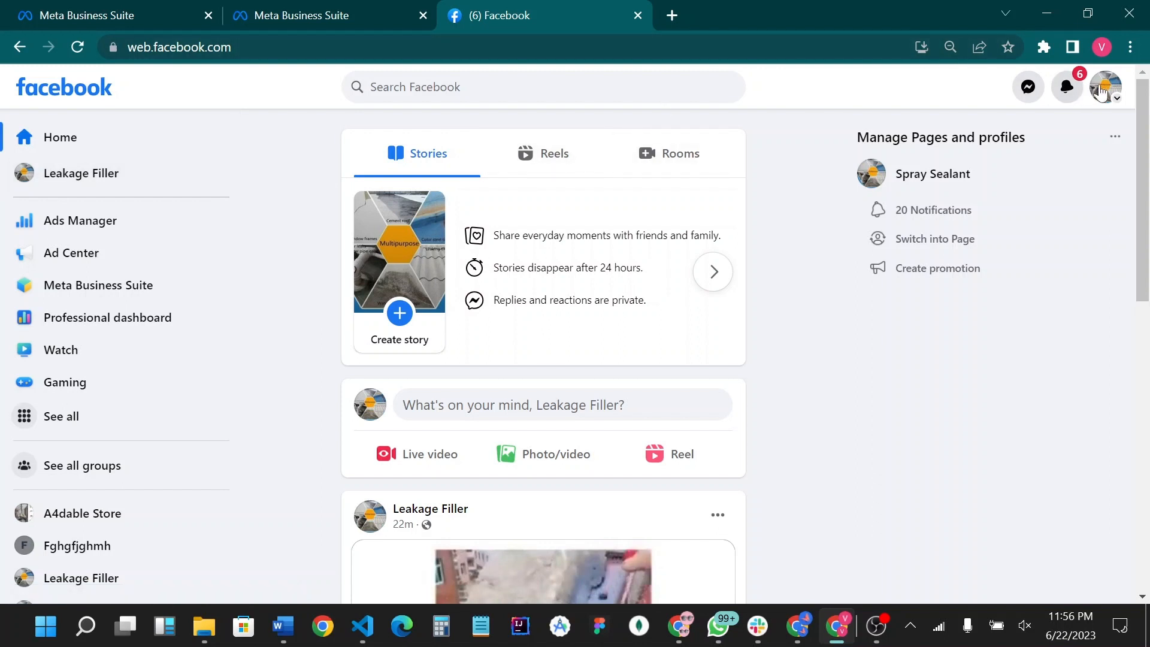
- Open the Leakage Filler page and go to its professional dashboard
click(1106, 87)
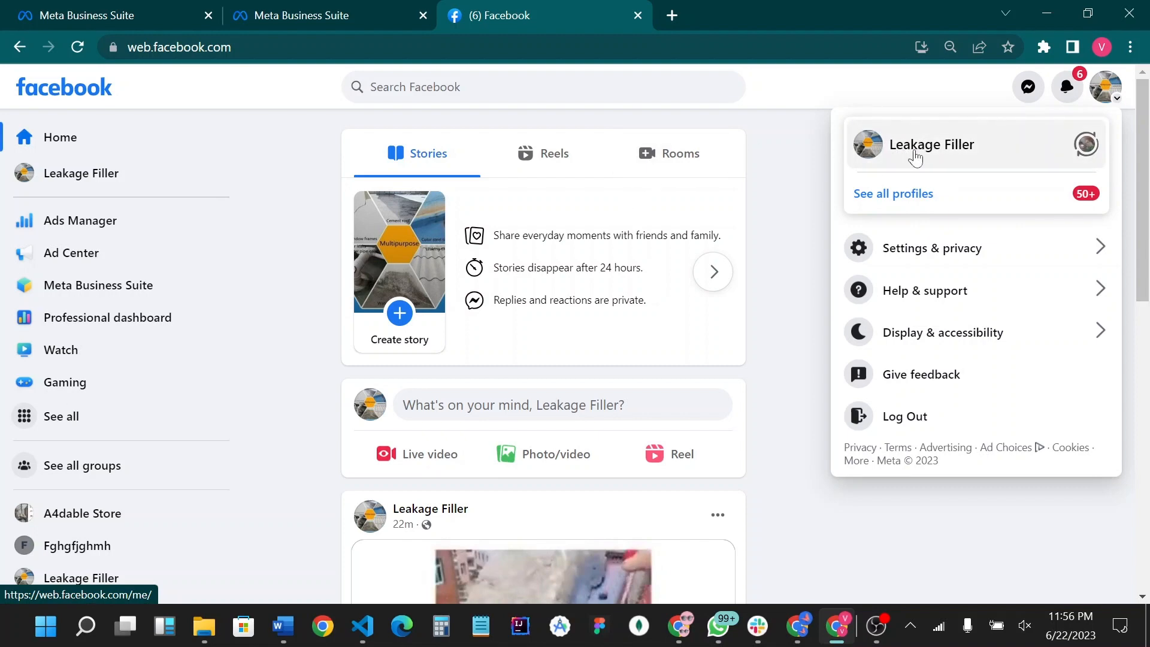
click(918, 154)
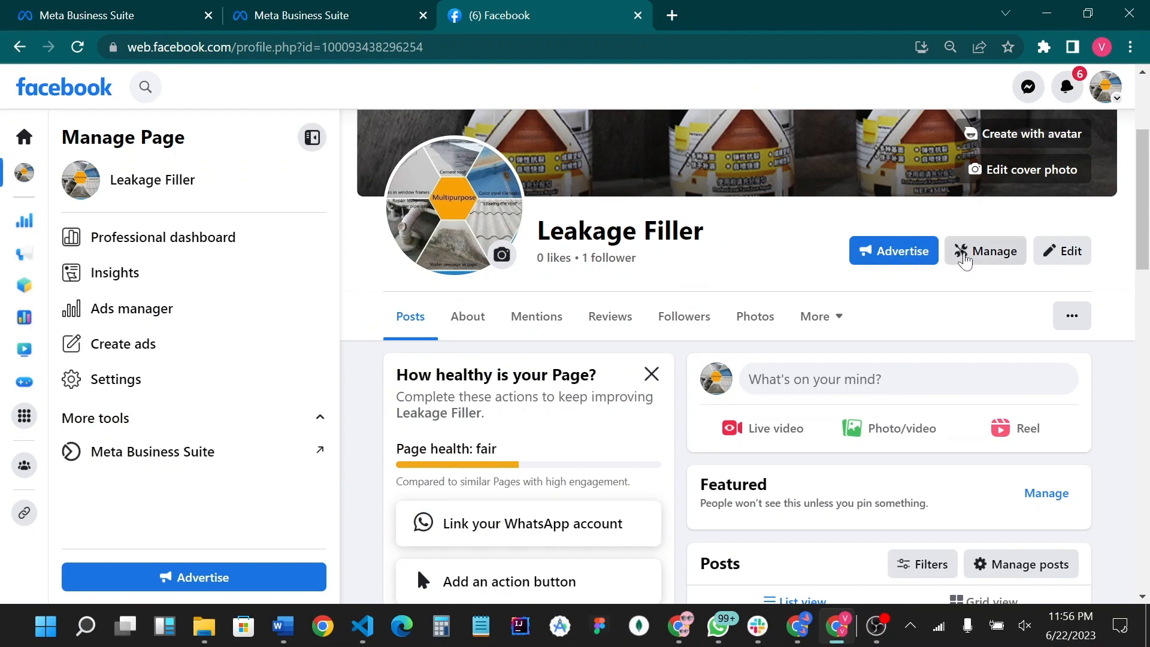
click(964, 259)
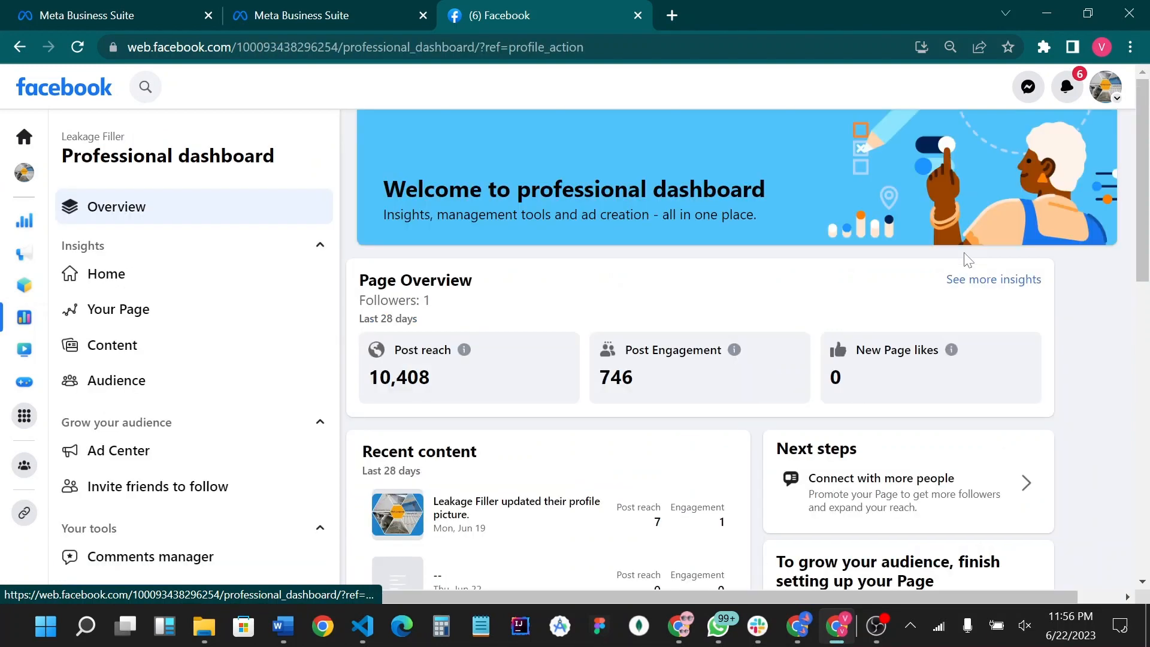
- Look through the professional dashboard's insights, audience and tool entries for the comment moderation tool
scroll(243, 255, down, 6)
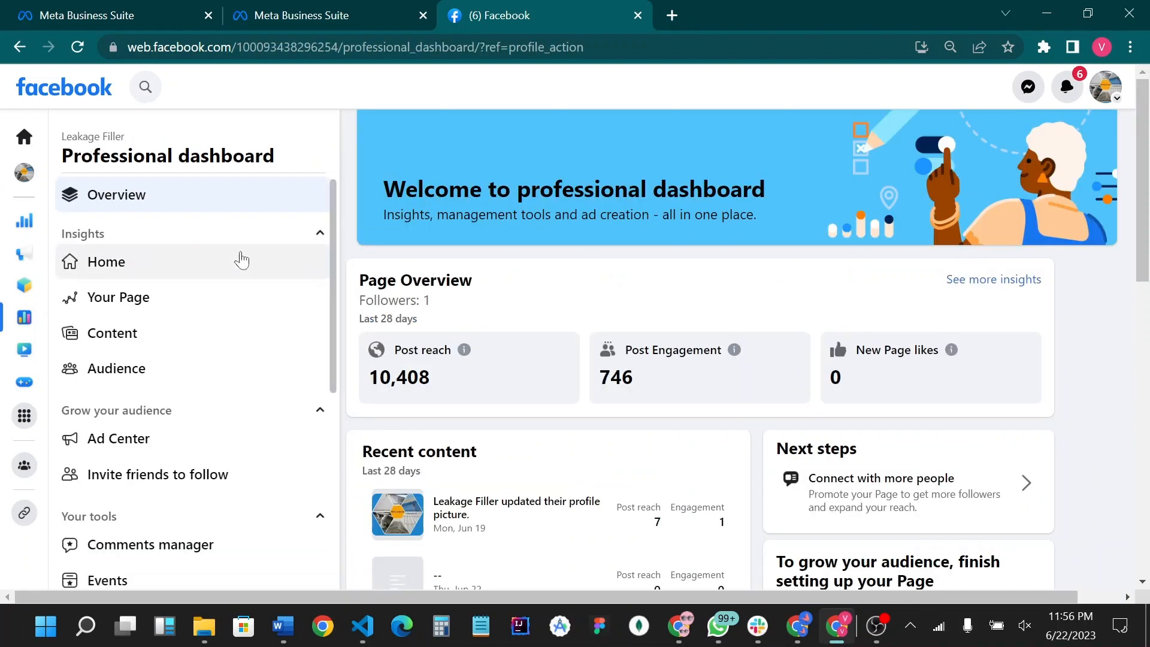
scroll(251, 278, up, 6)
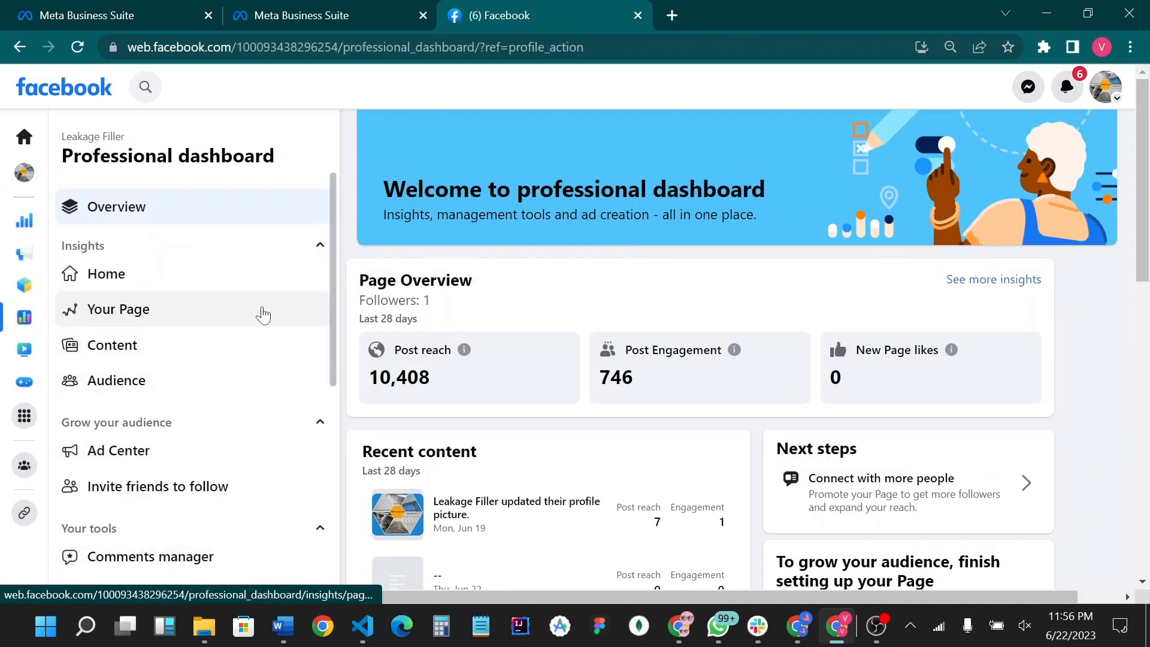
scroll(262, 288, down, 5)
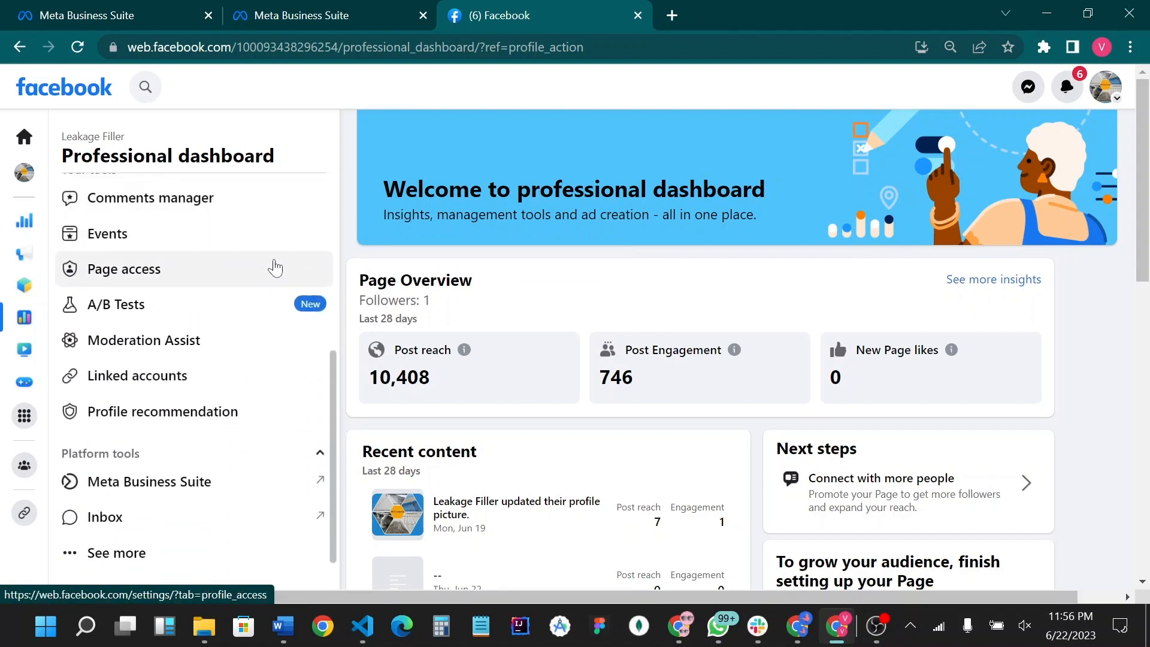
scroll(275, 267, up, 5)
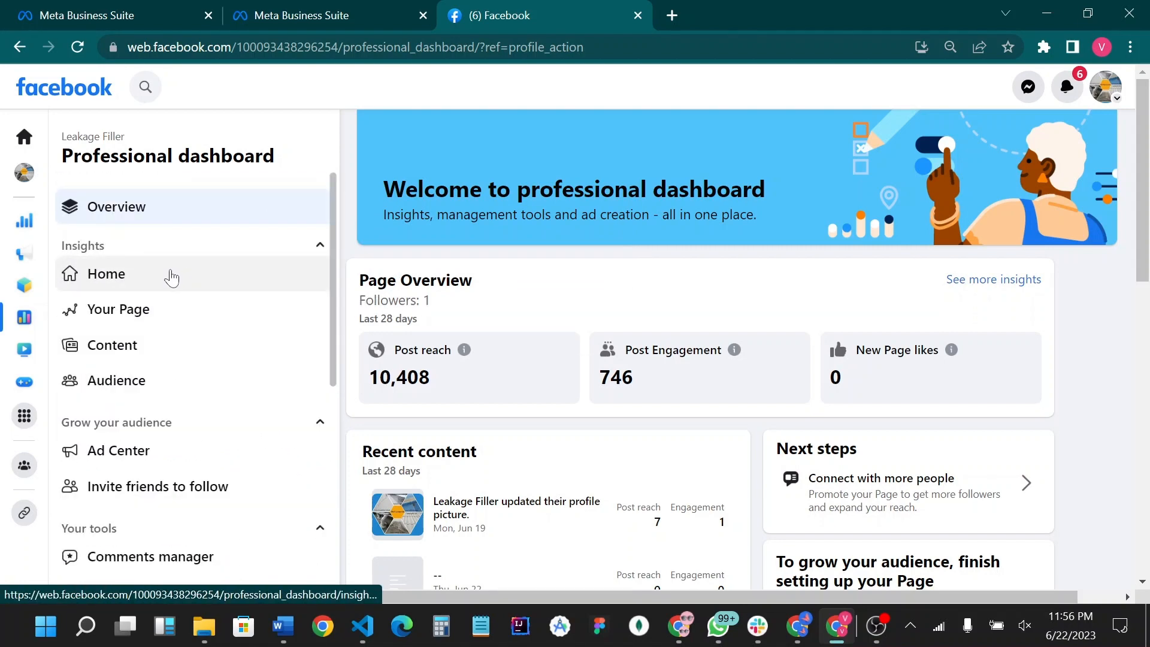
scroll(170, 273, down, 3)
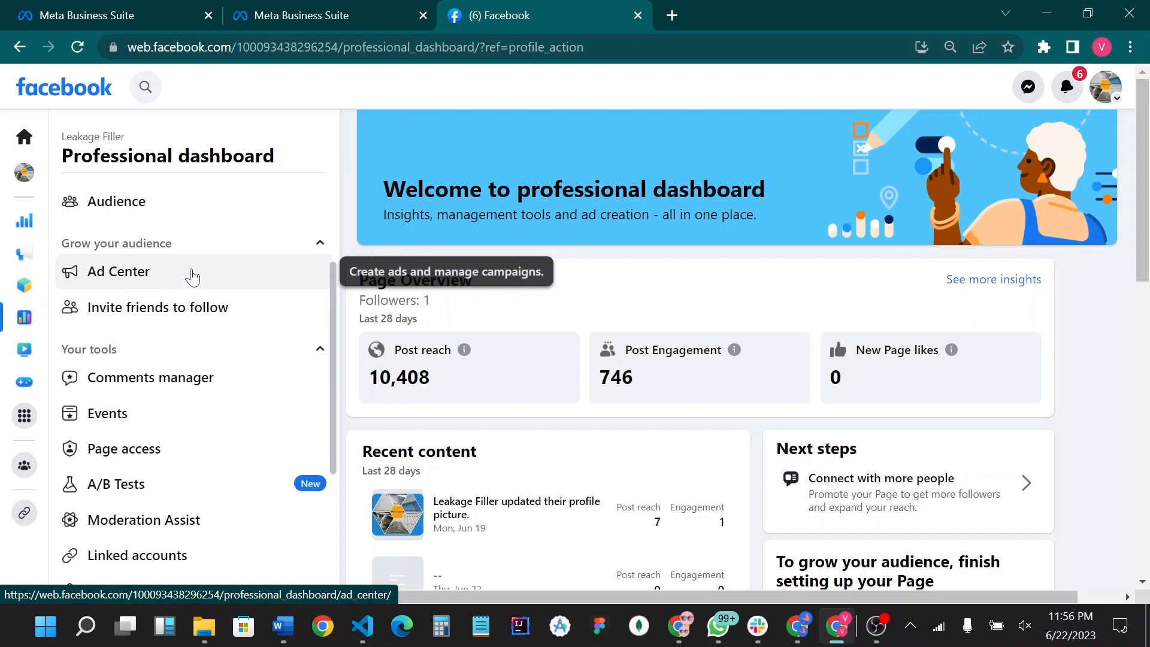
scroll(226, 255, down, 4)
scroll(225, 254, down, 1)
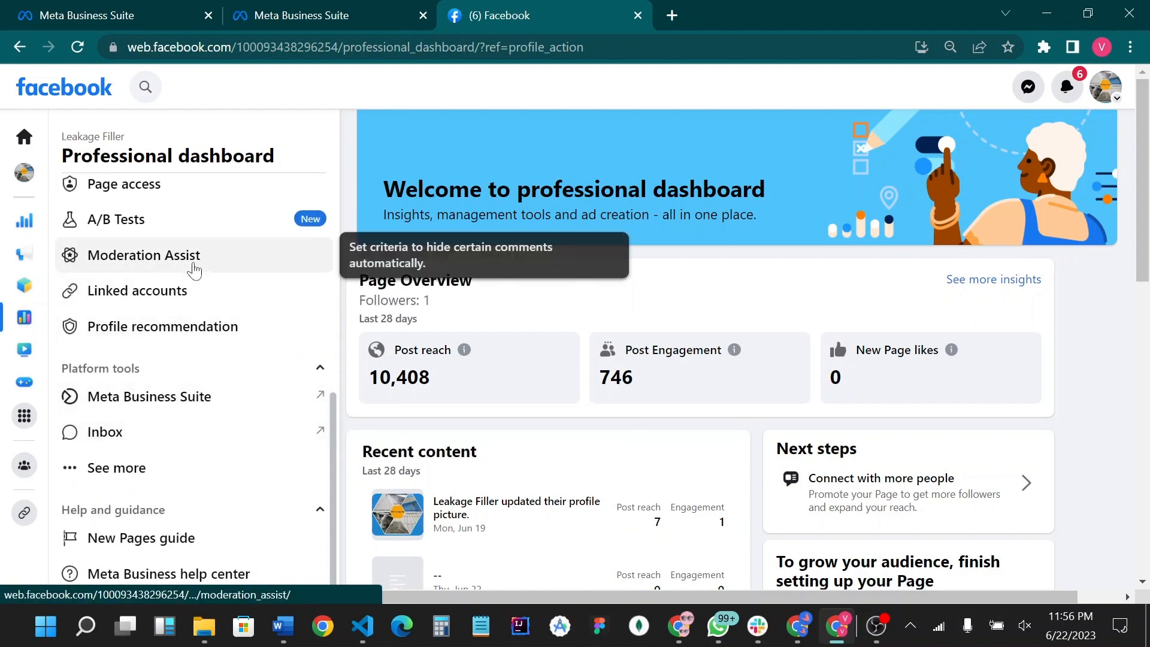
scroll(193, 264, up, 5)
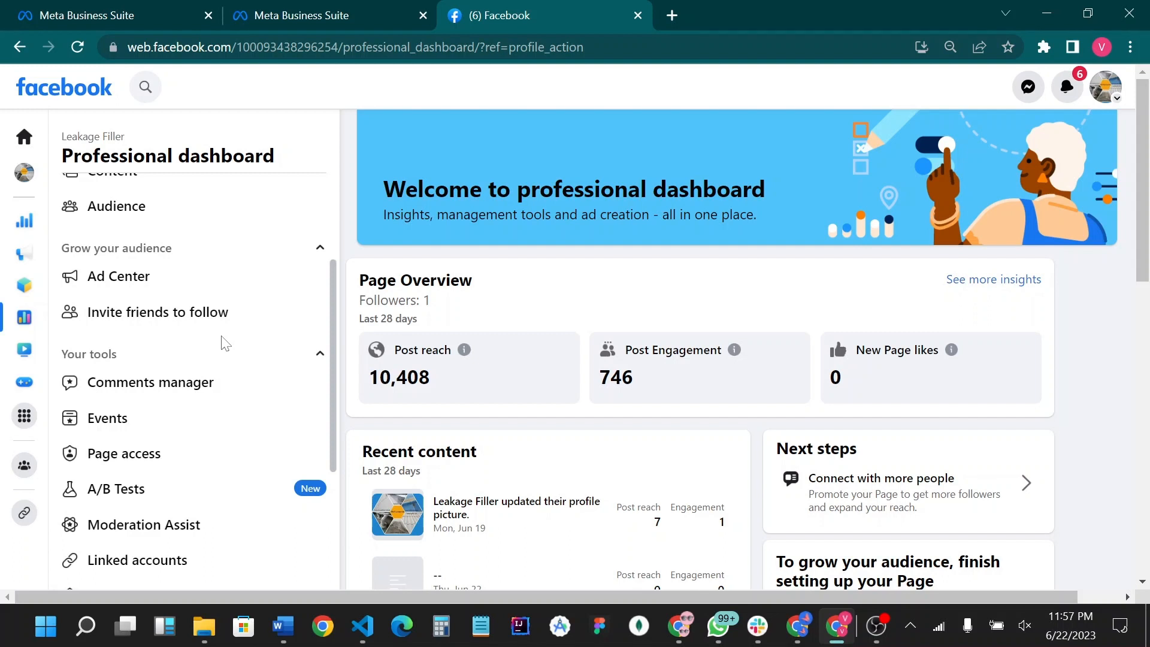
scroll(225, 344, down, 3)
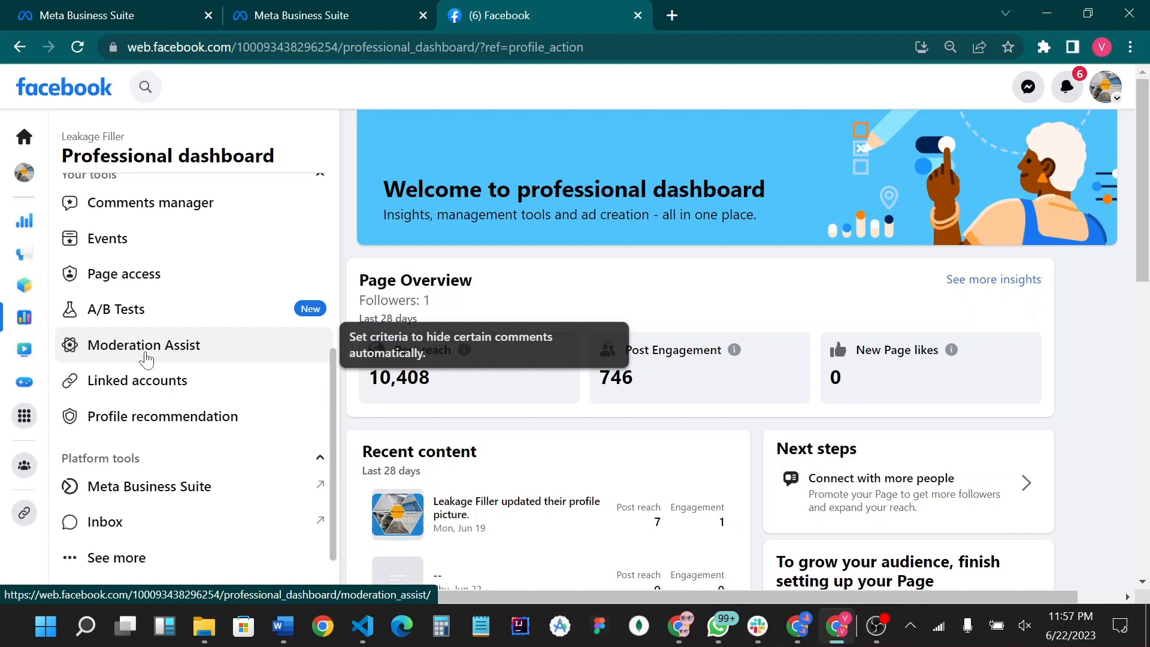
- Open Moderation Assist and add the recommended criterion for comment authors without friends or followers
click(146, 358)
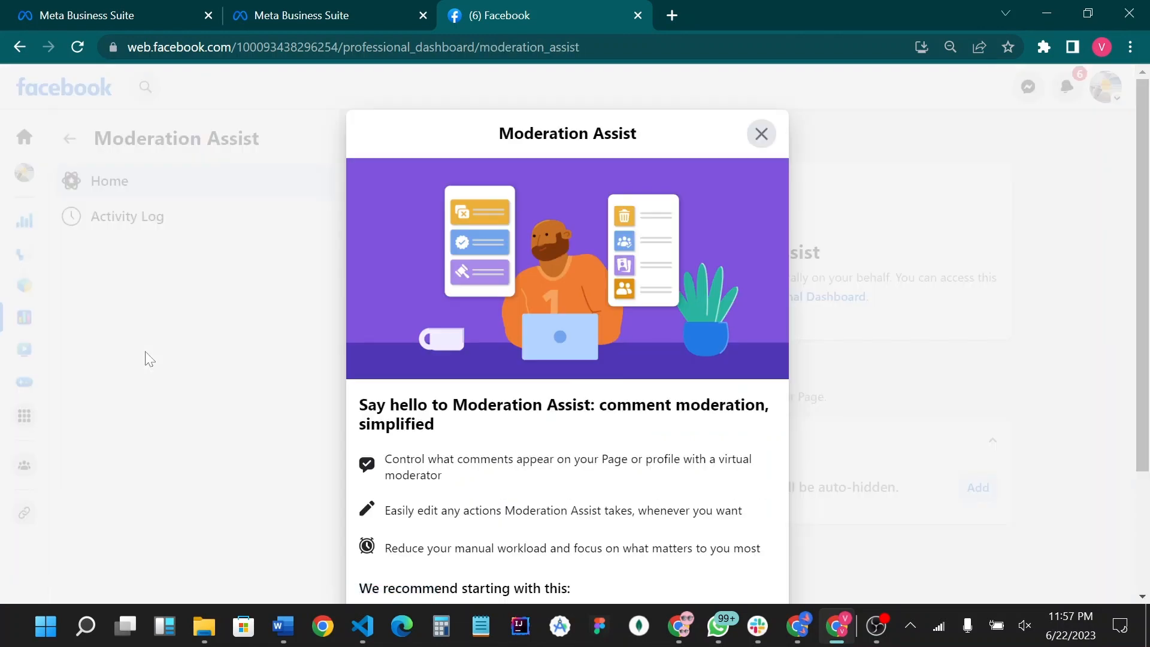
scroll(604, 385, down, 3)
scroll(606, 385, up, 3)
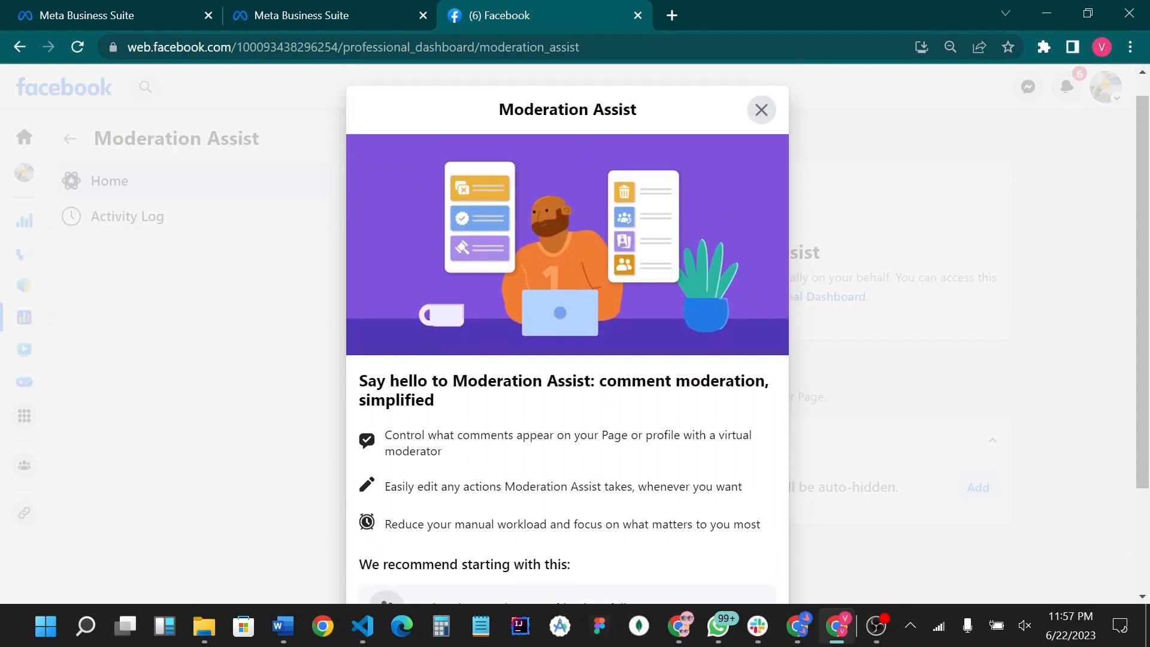
scroll(601, 381, down, 3)
click(726, 528)
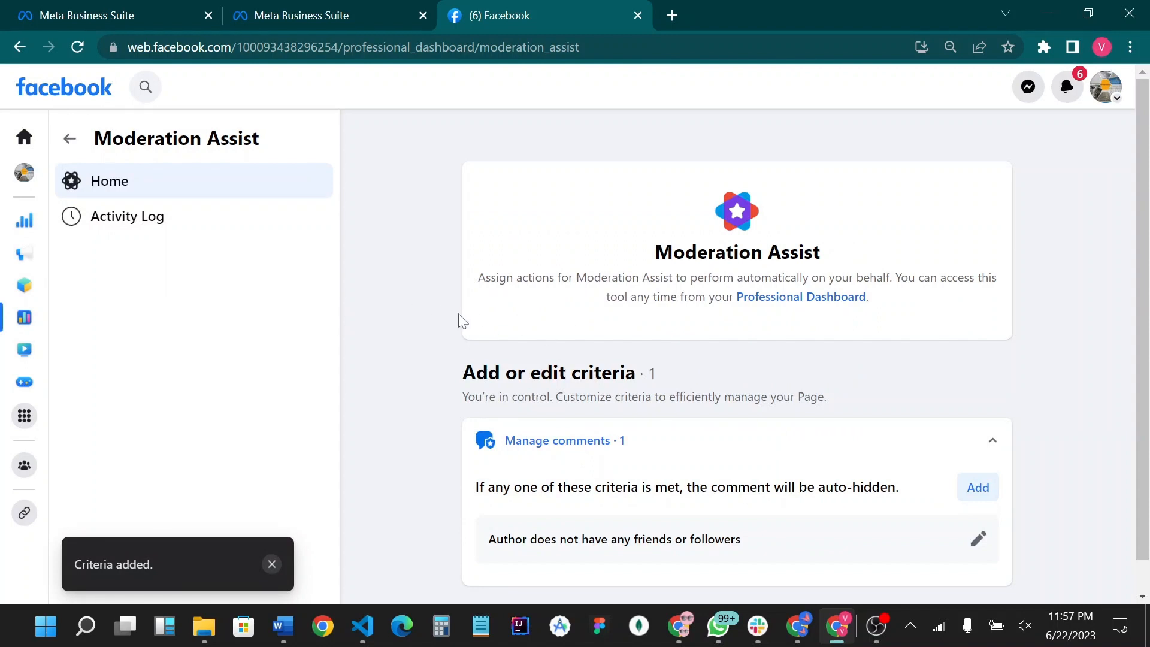
- Read the Moderation Assist description and auto-hide rule, and check the edit options of the existing criterion
scroll(462, 321, down, 1)
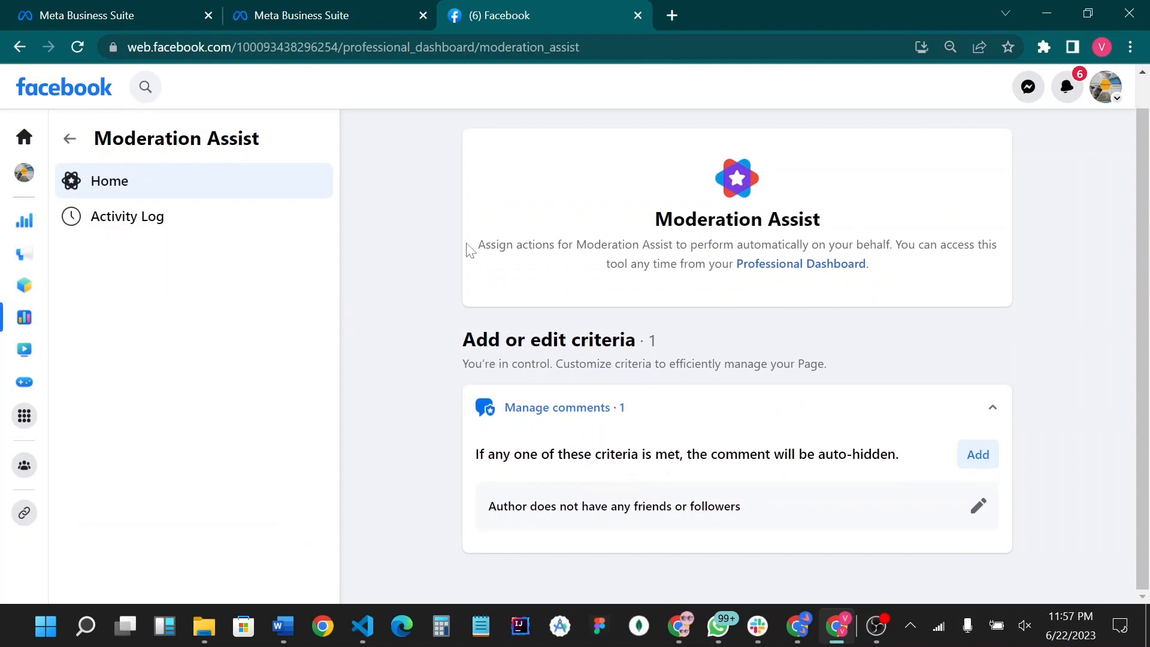
drag(478, 244, 1032, 276)
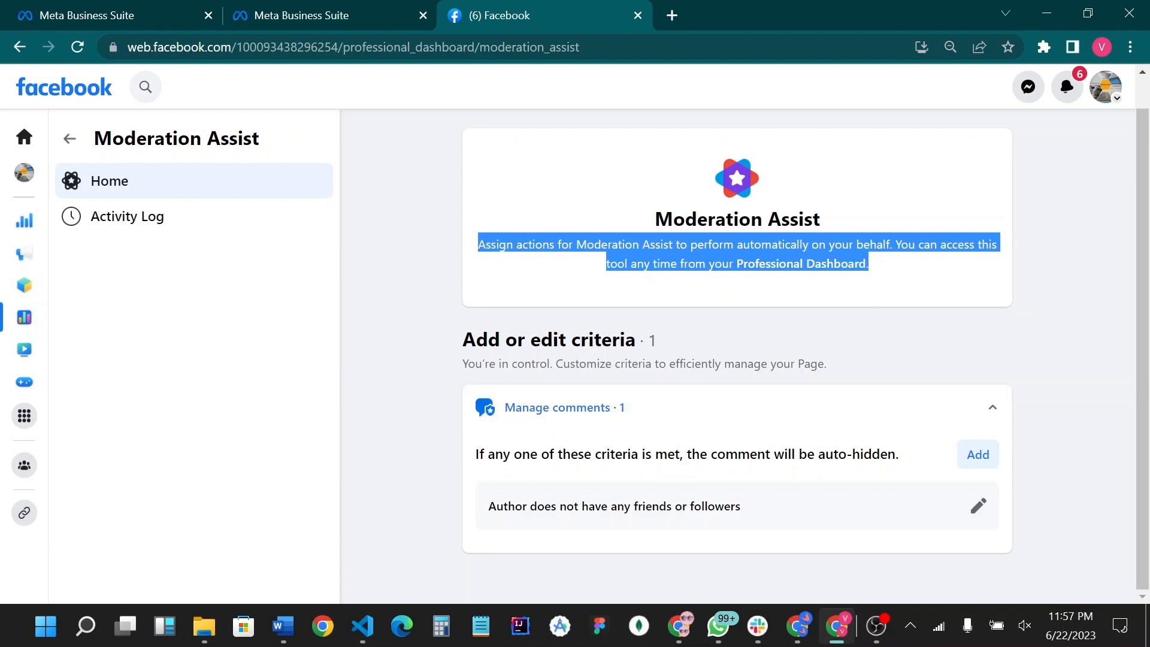
drag(474, 458, 907, 483)
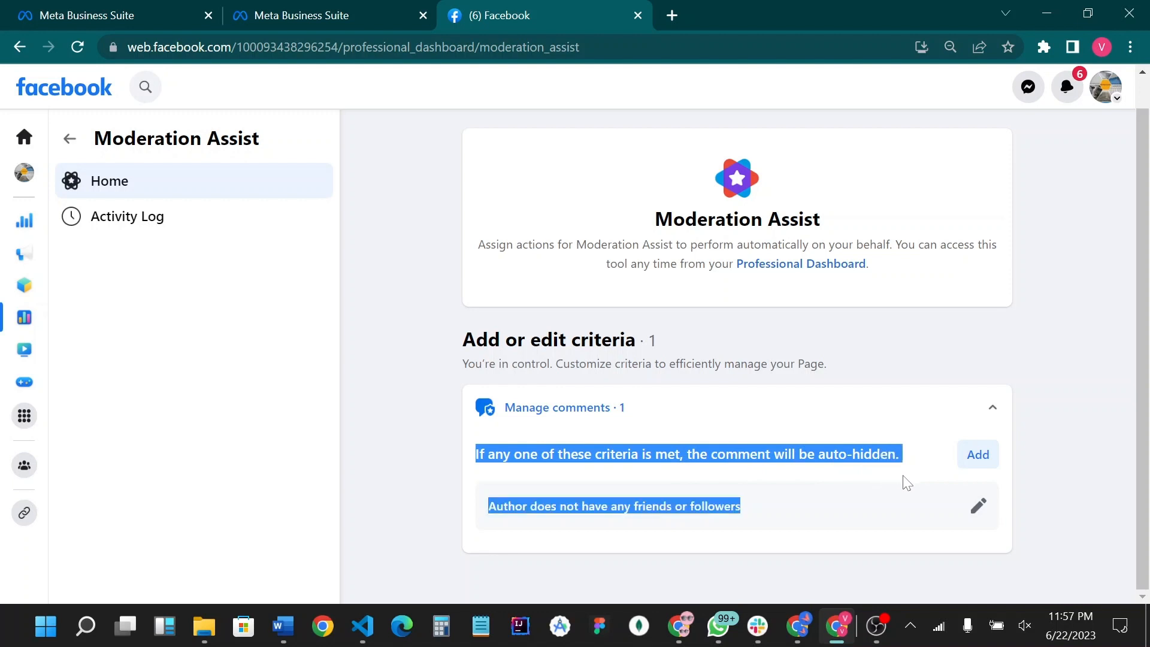
click(901, 480)
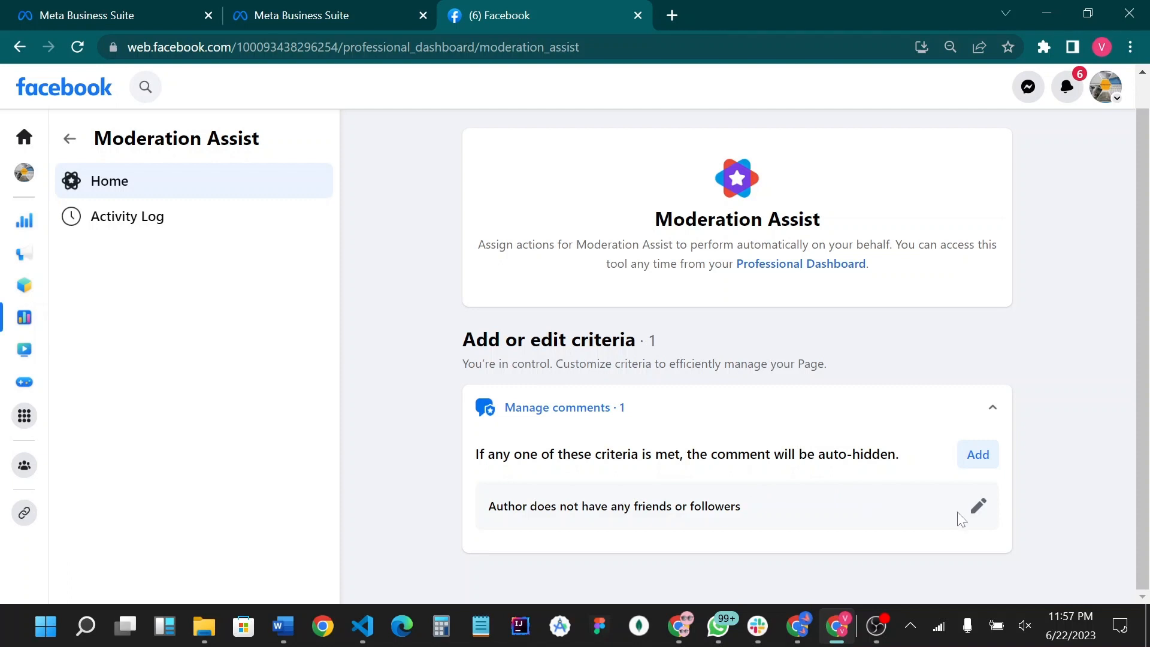
click(978, 507)
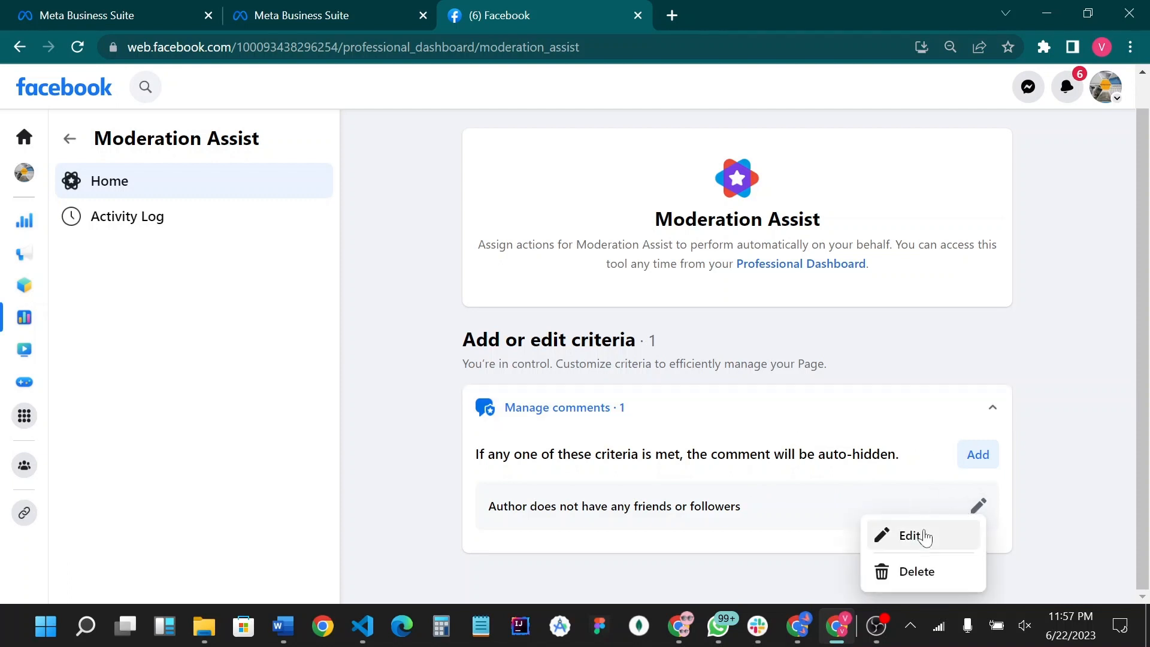
click(968, 458)
- Start a new Keywords in comments criterion and open its list of certain keywords
click(979, 461)
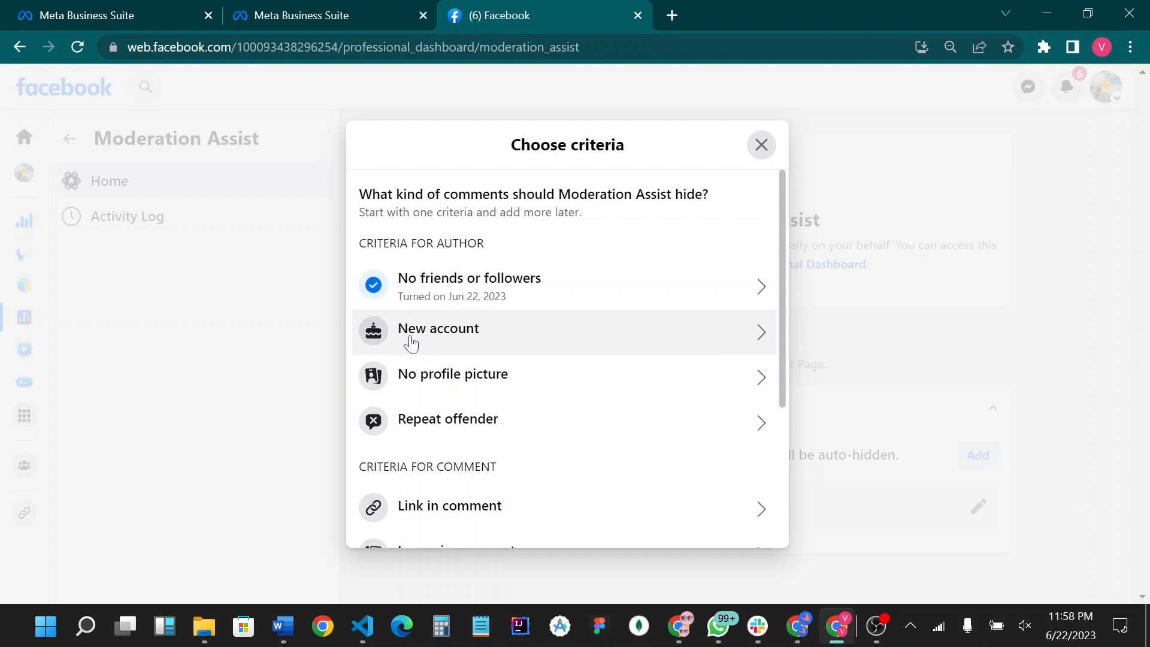
scroll(566, 347, down, 1)
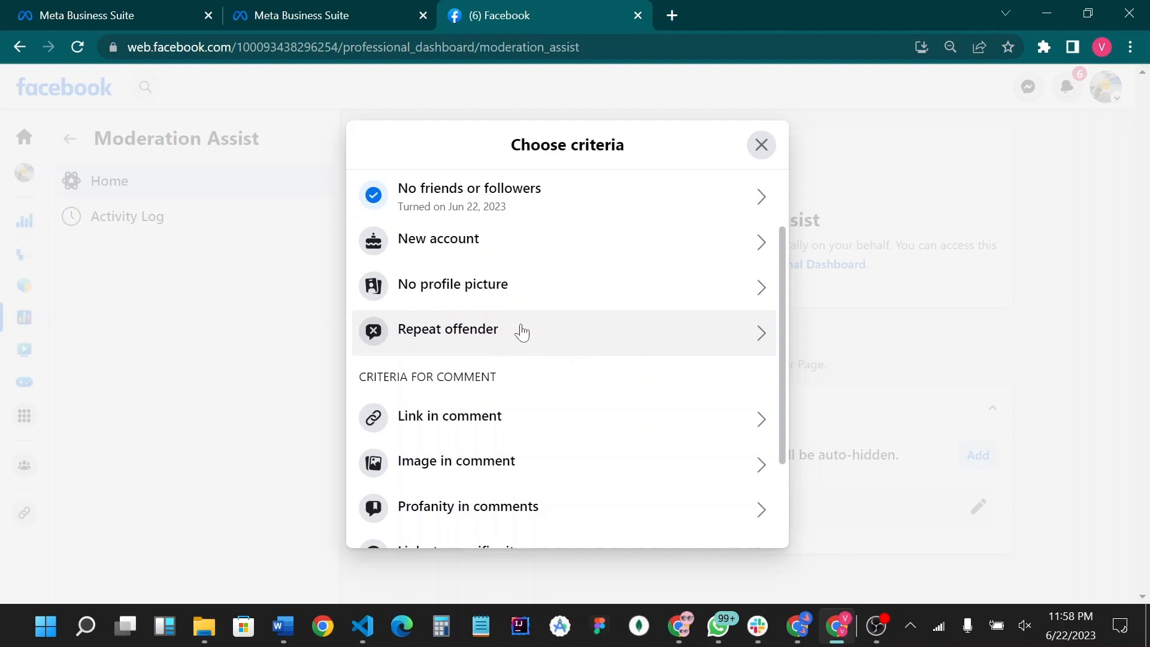
scroll(547, 316, down, 2)
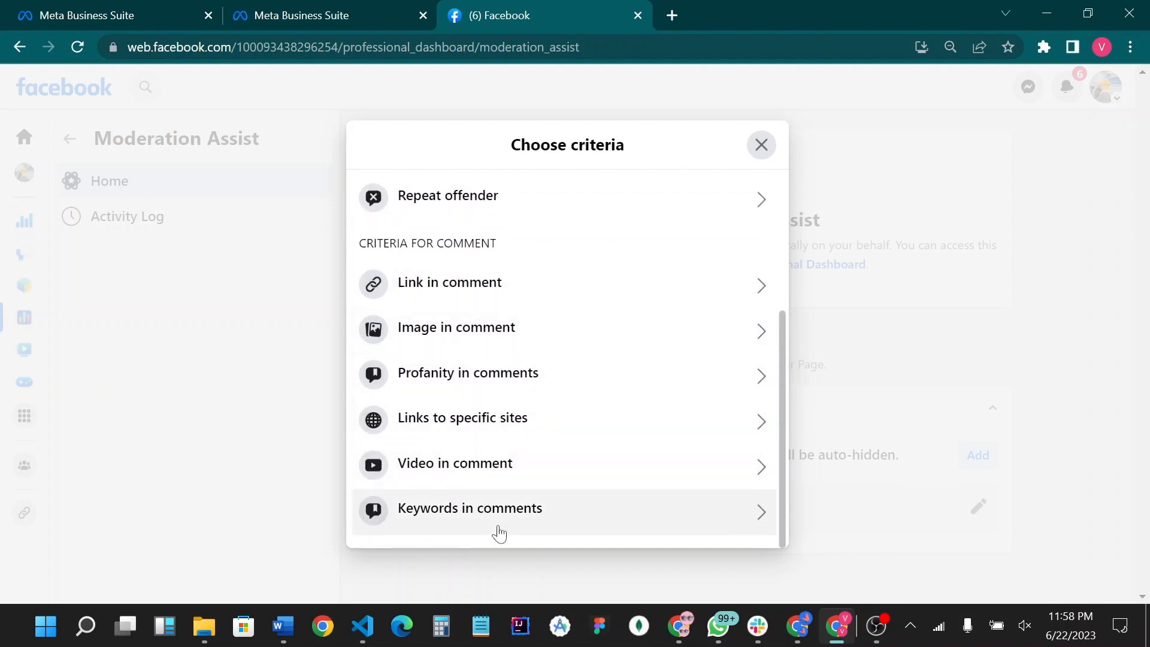
click(463, 511)
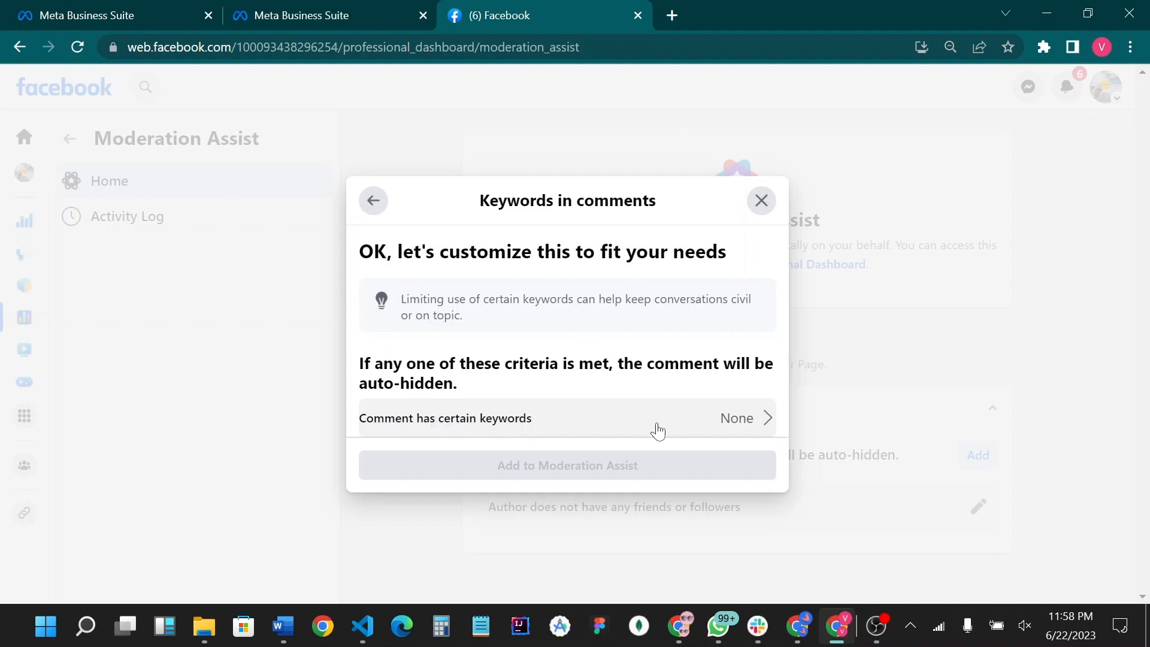
click(601, 419)
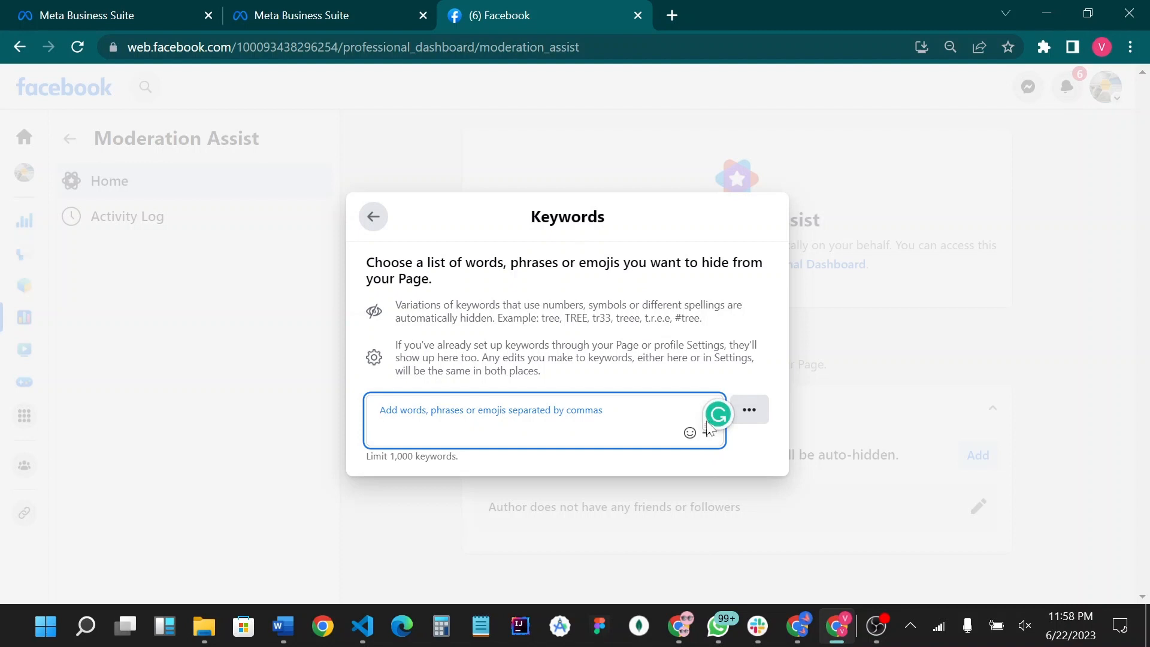
- Enter the keywords call, call us, phone and number, and add the keyword criterion to Moderation Assist
drag(709, 427, 1134, 602)
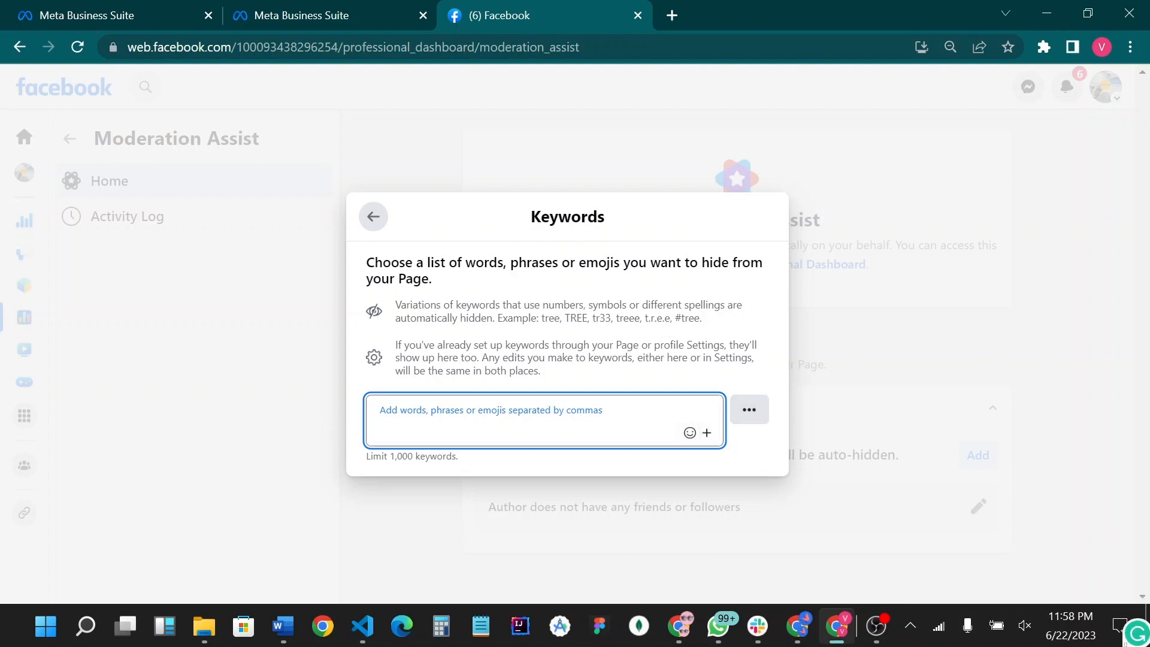
click(630, 328)
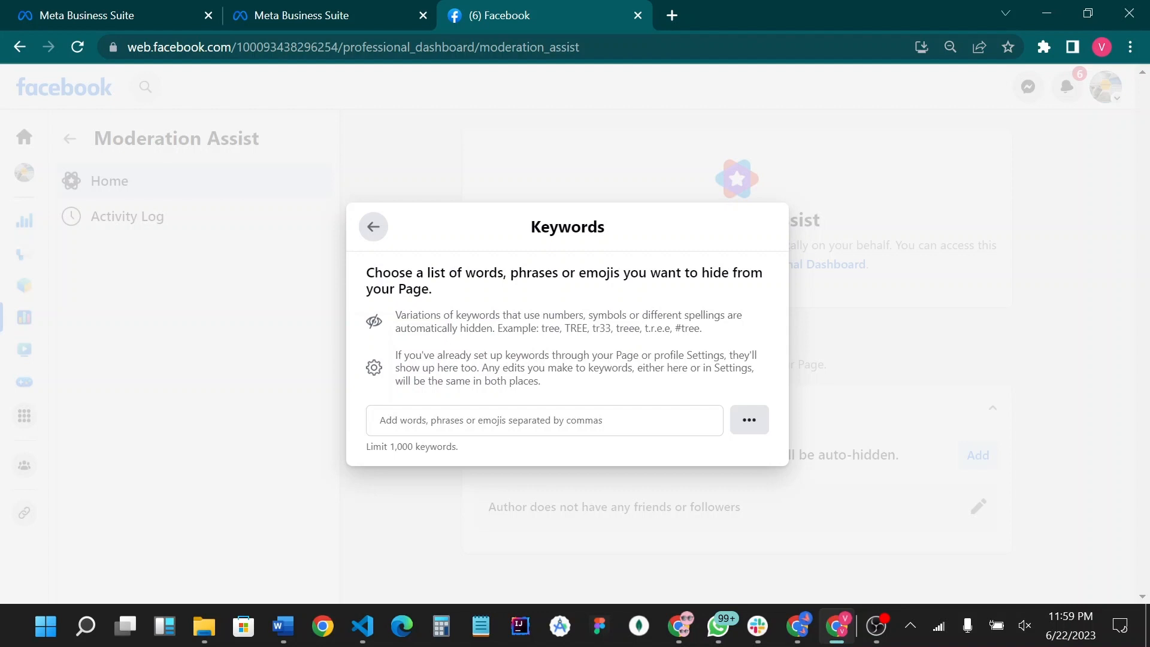
click(551, 420)
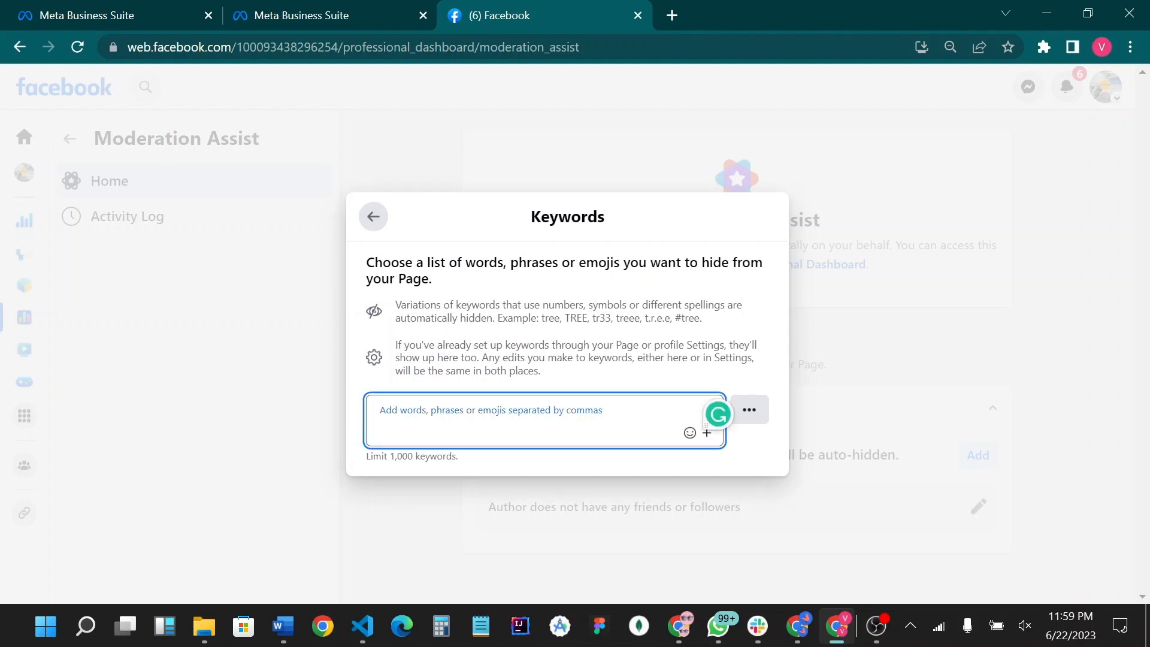
text(call)
key(Return)
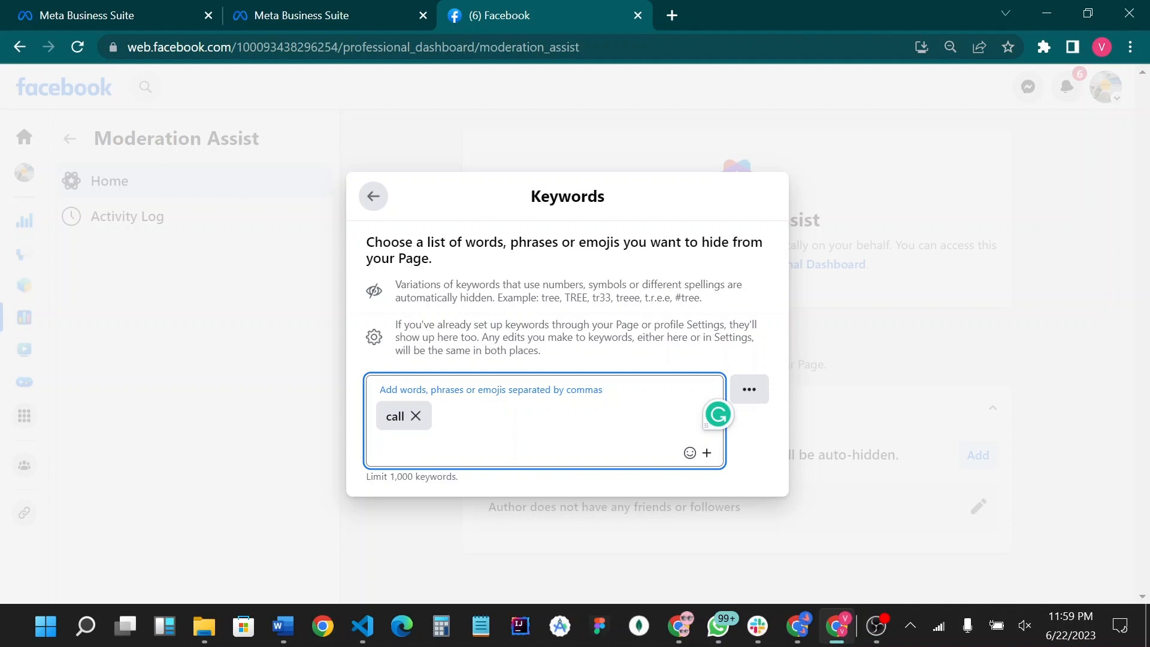
text(call us)
key(Return)
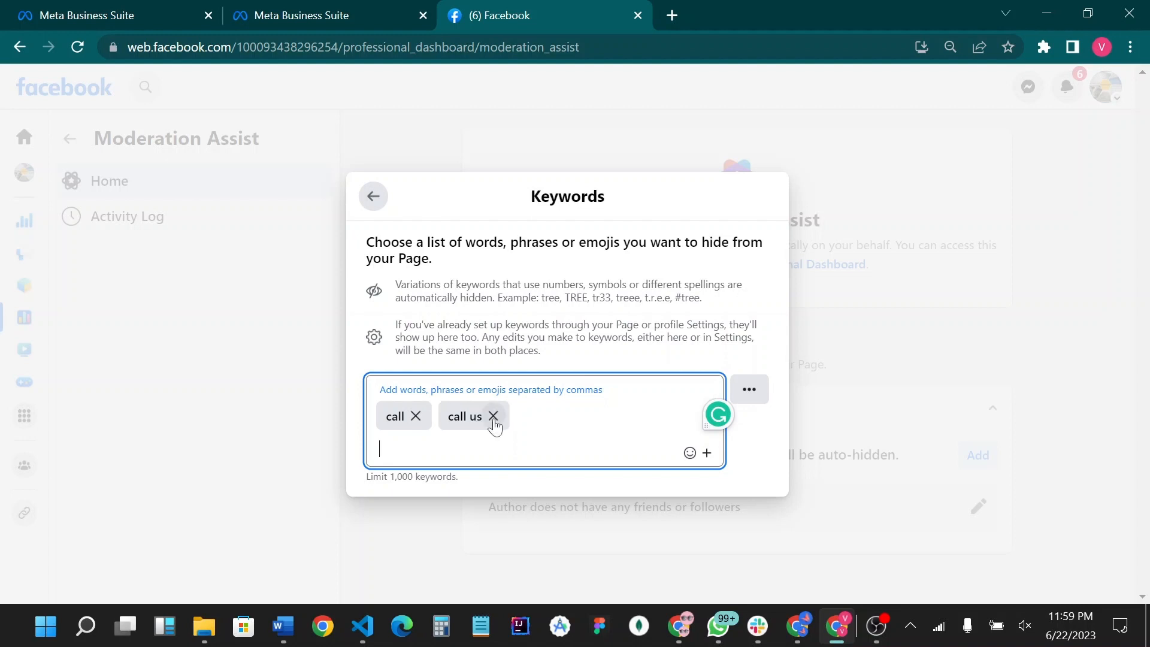
text(phone)
key(Return)
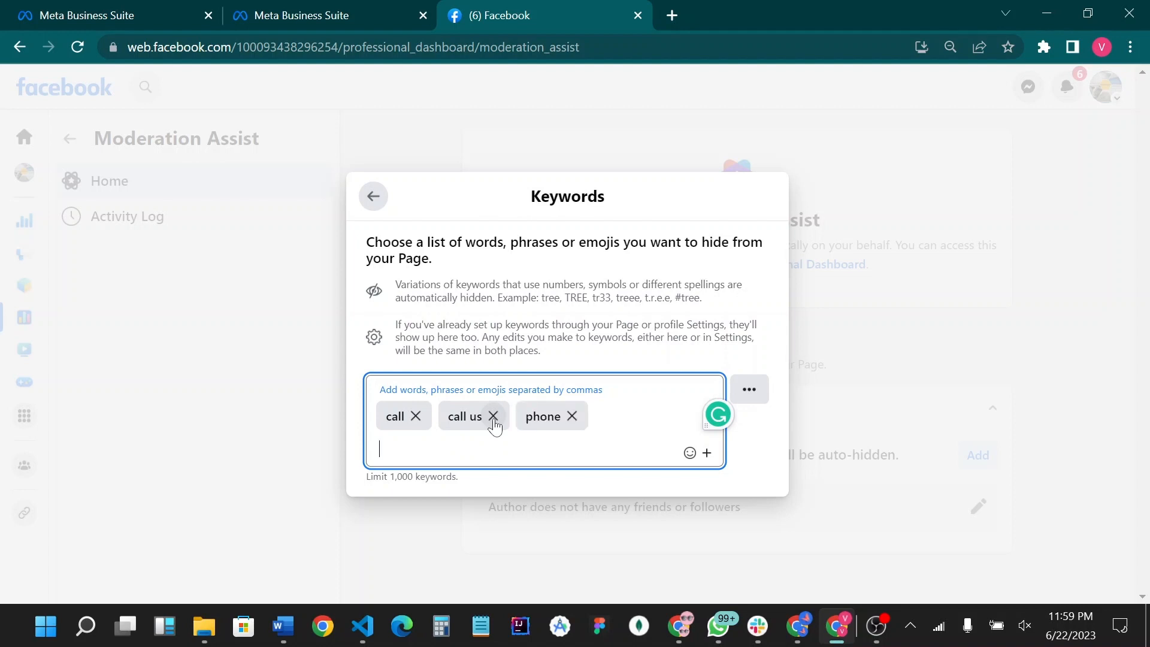
text(number)
key(Return)
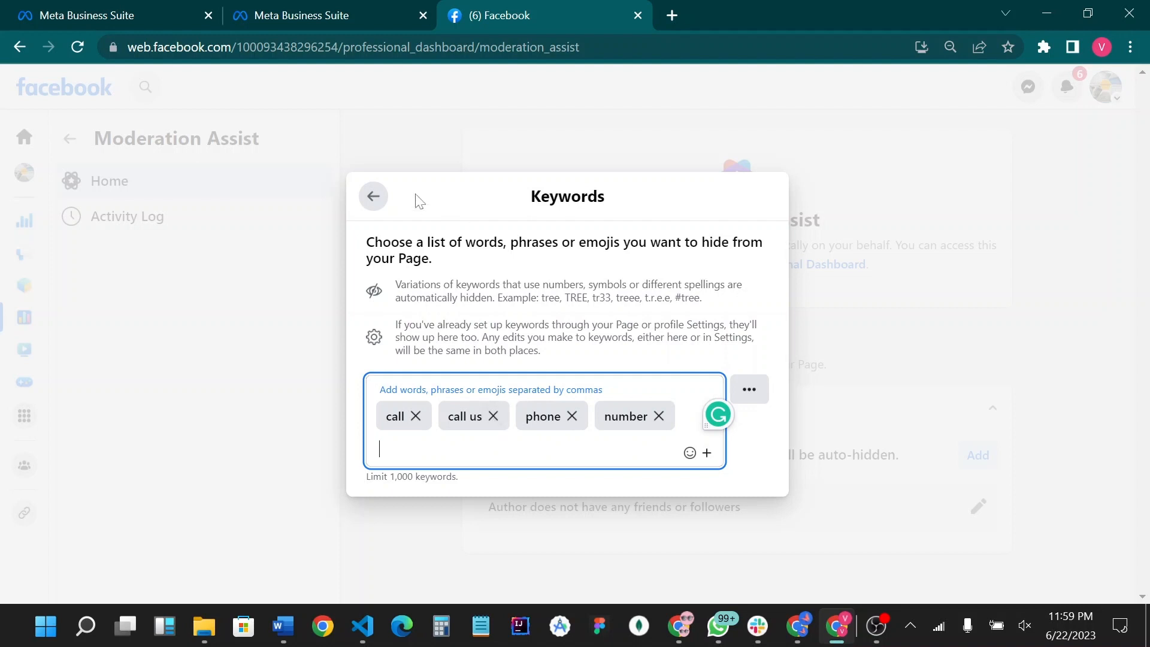
click(374, 198)
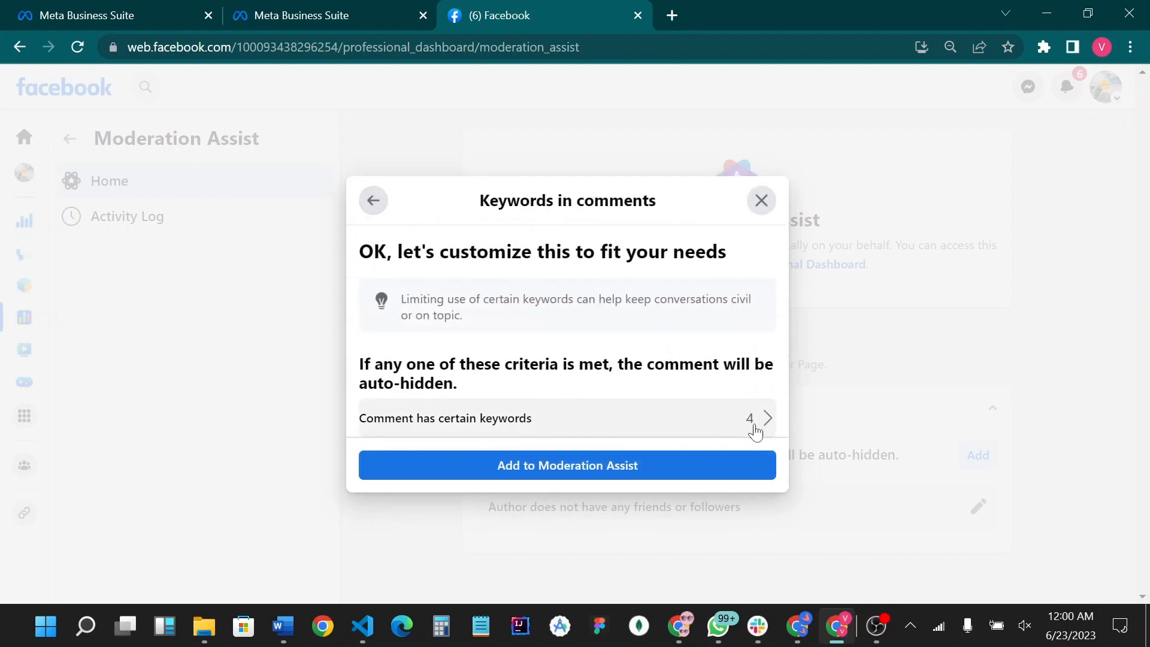
click(558, 465)
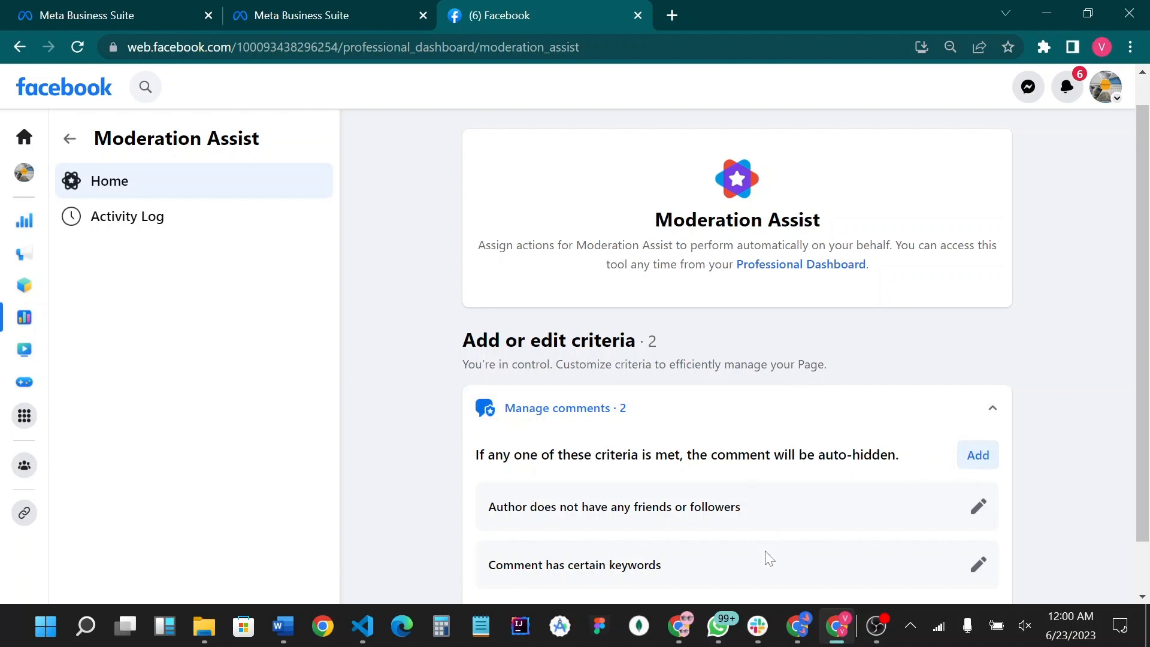
- Switch to Excel and view the word list in restricted words.csv
mouse_move(758, 626)
click(820, 486)
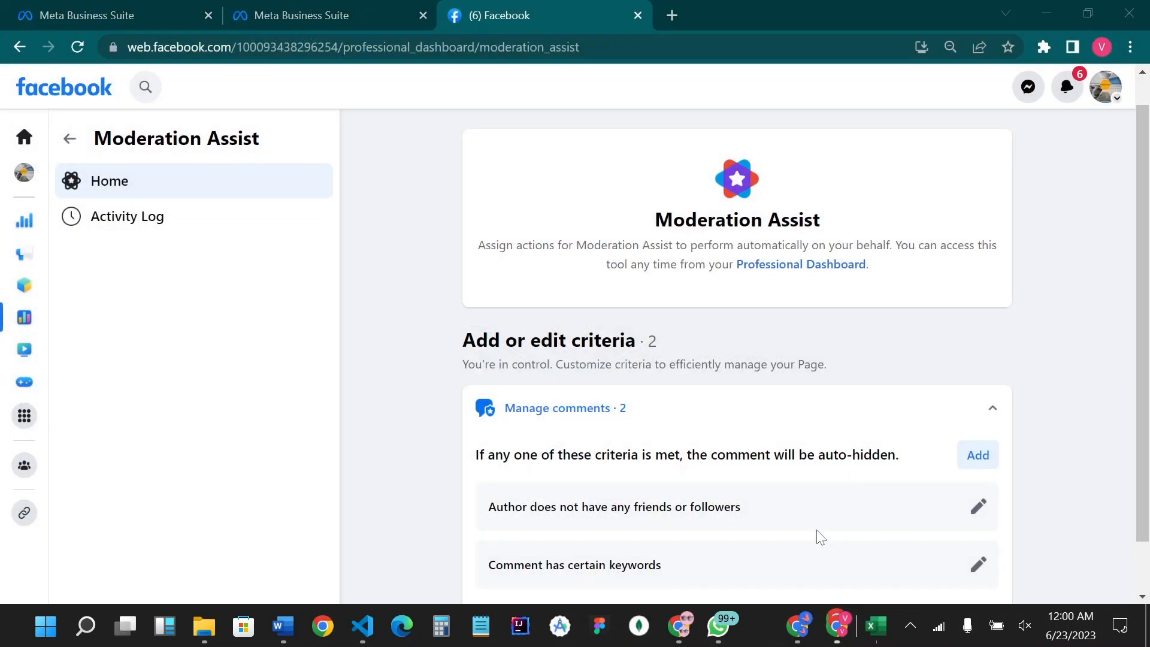
click(887, 637)
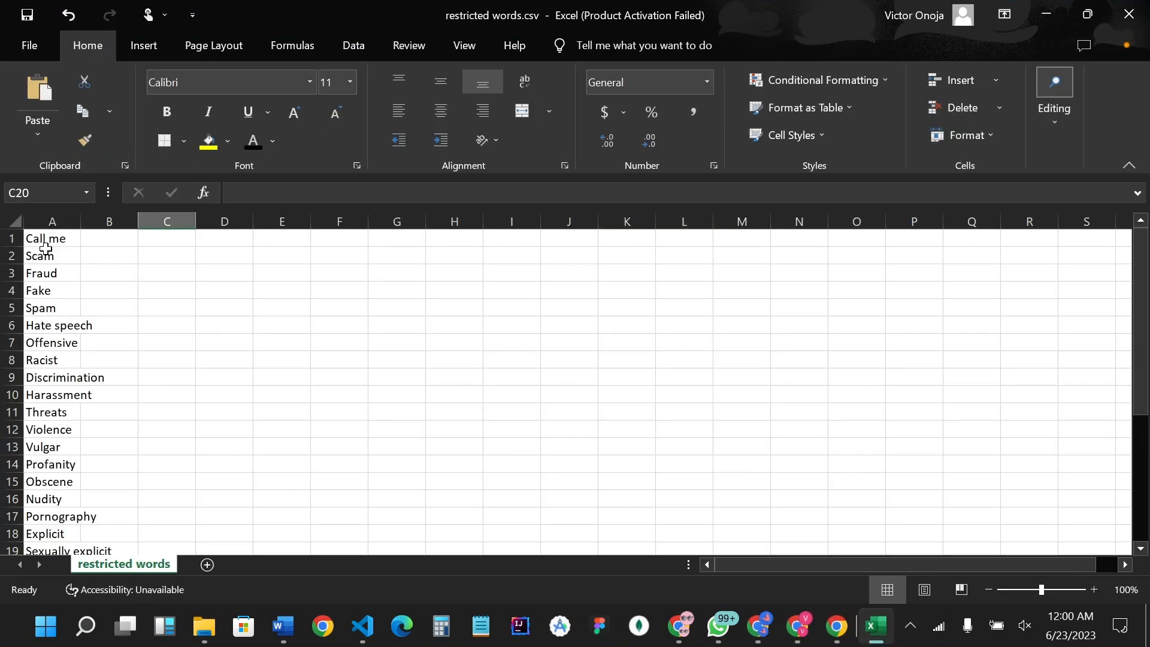
- Add the word steal in cell A31, below Hacking at the end of the restricted word list
drag(46, 238, 77, 531)
click(207, 396)
scroll(75, 435, down, 3)
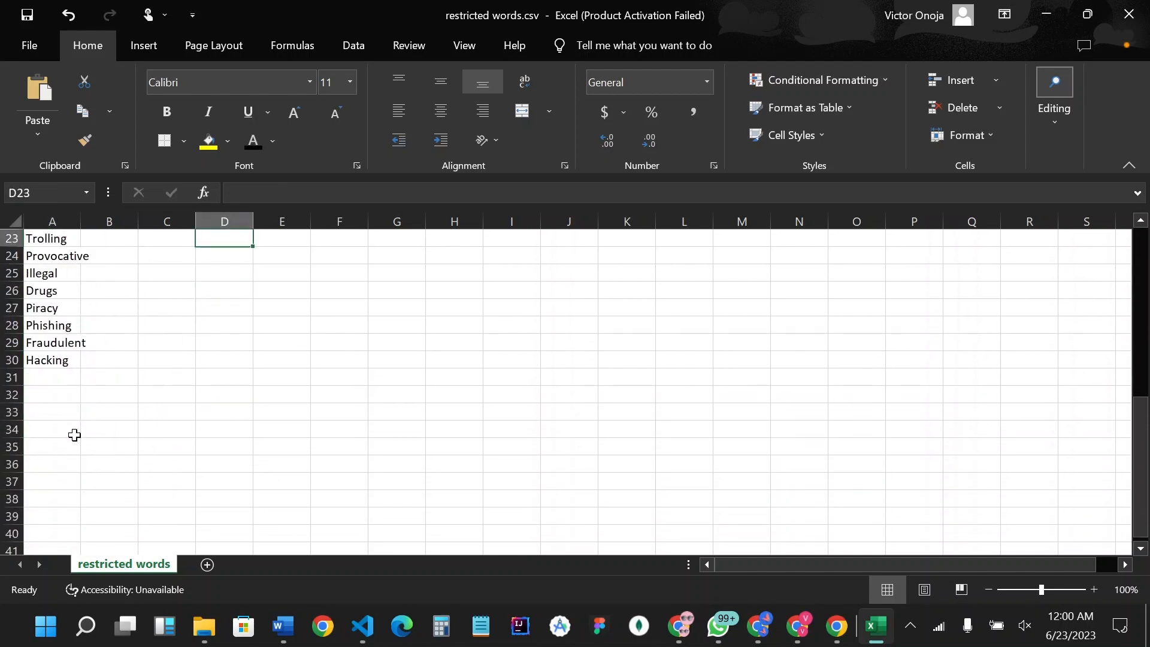
click(55, 379)
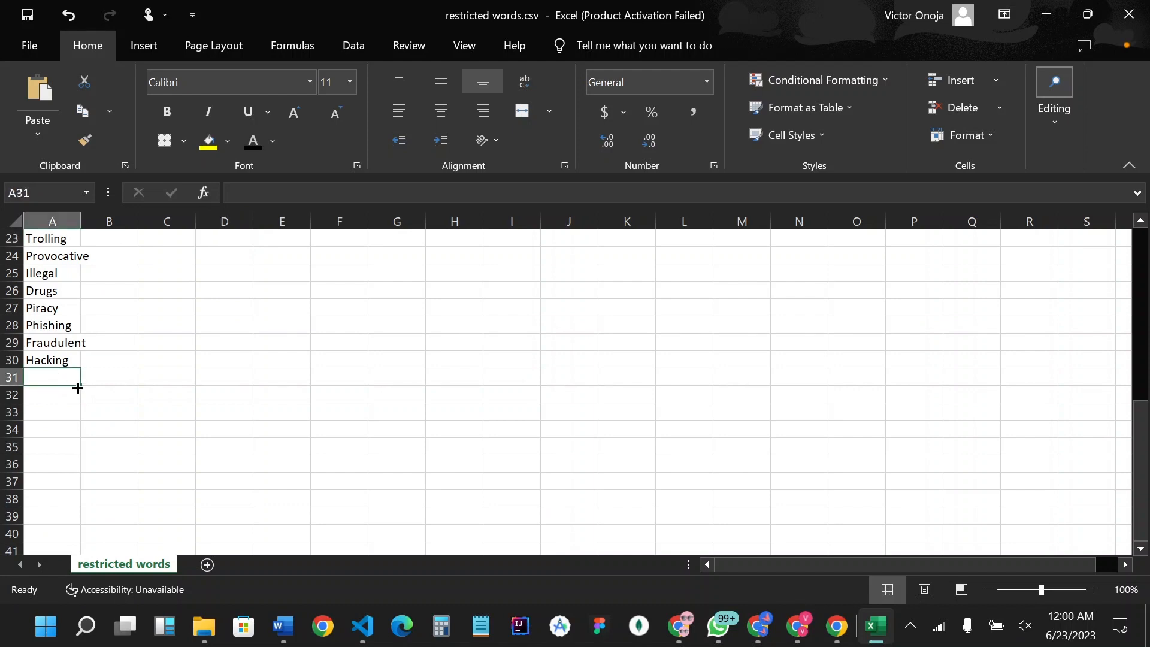
text(steal)
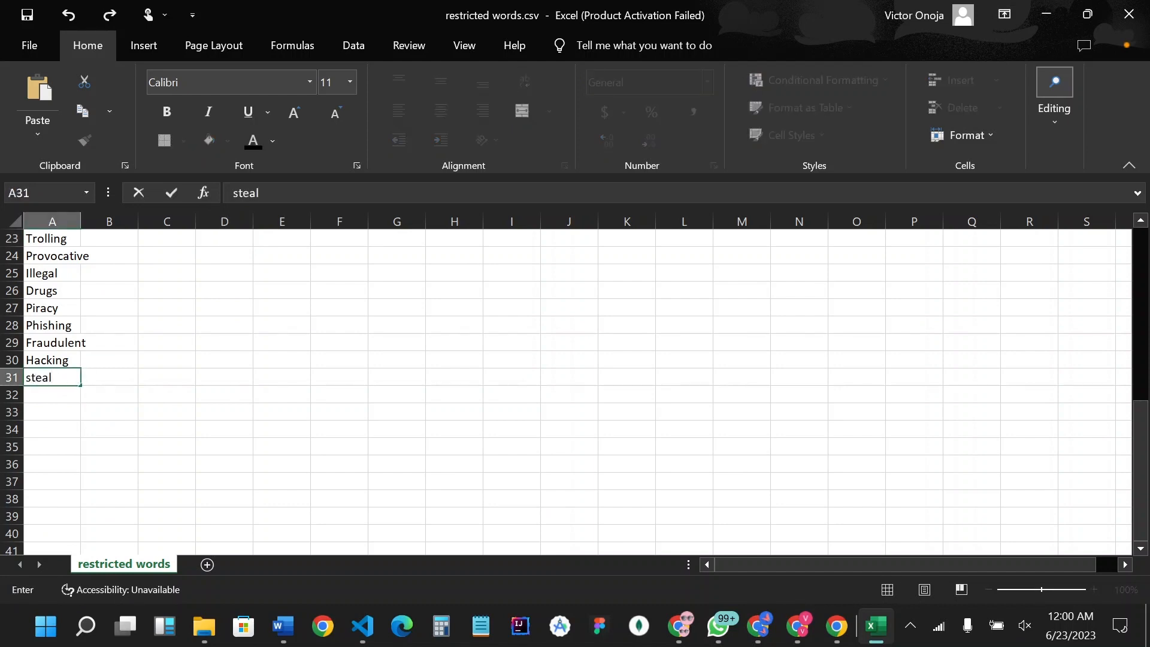
click(63, 402)
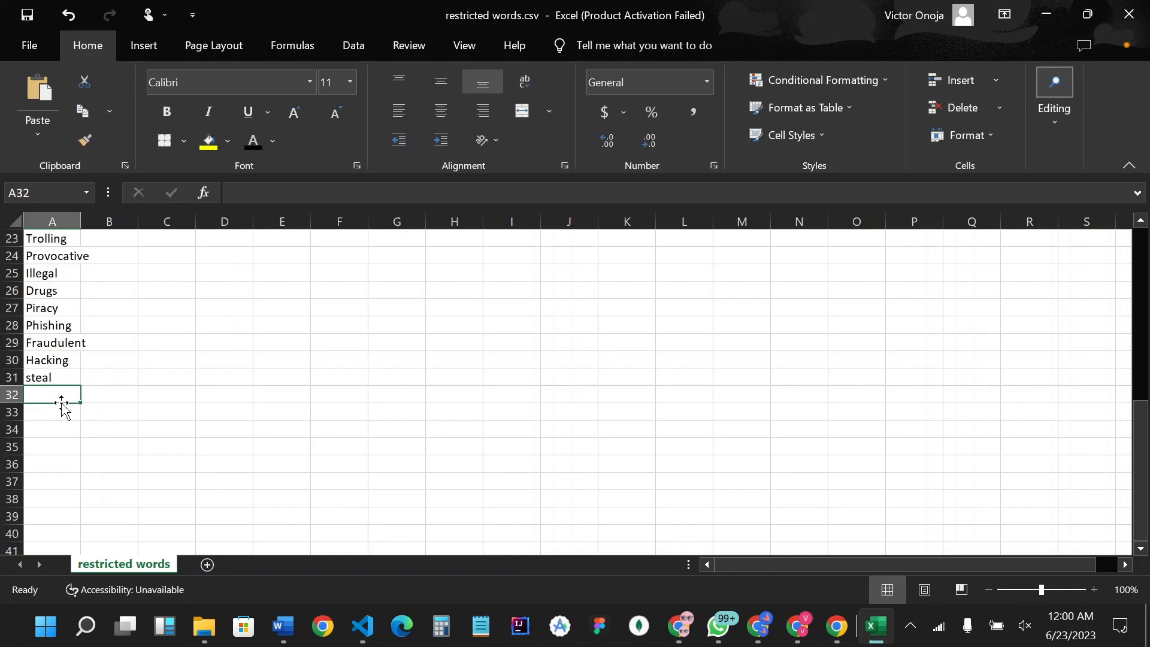
scroll(54, 386, up, 4)
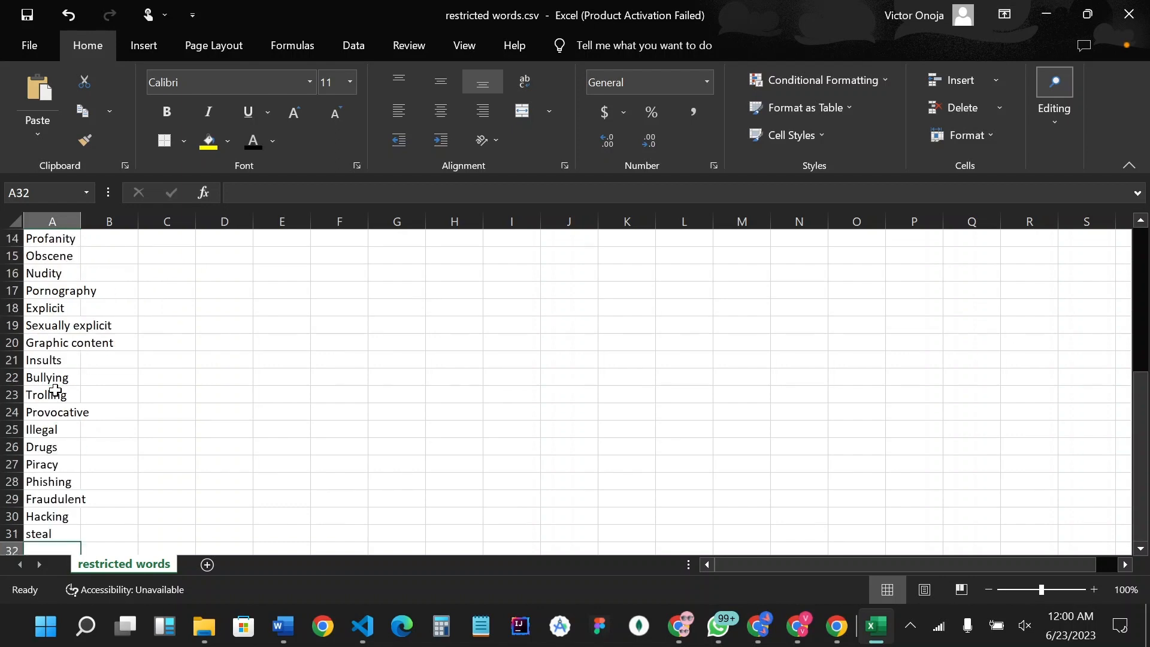
- Start saving a copy of the word list in the Documents folder under the file name restricted words2.csv
click(42, 52)
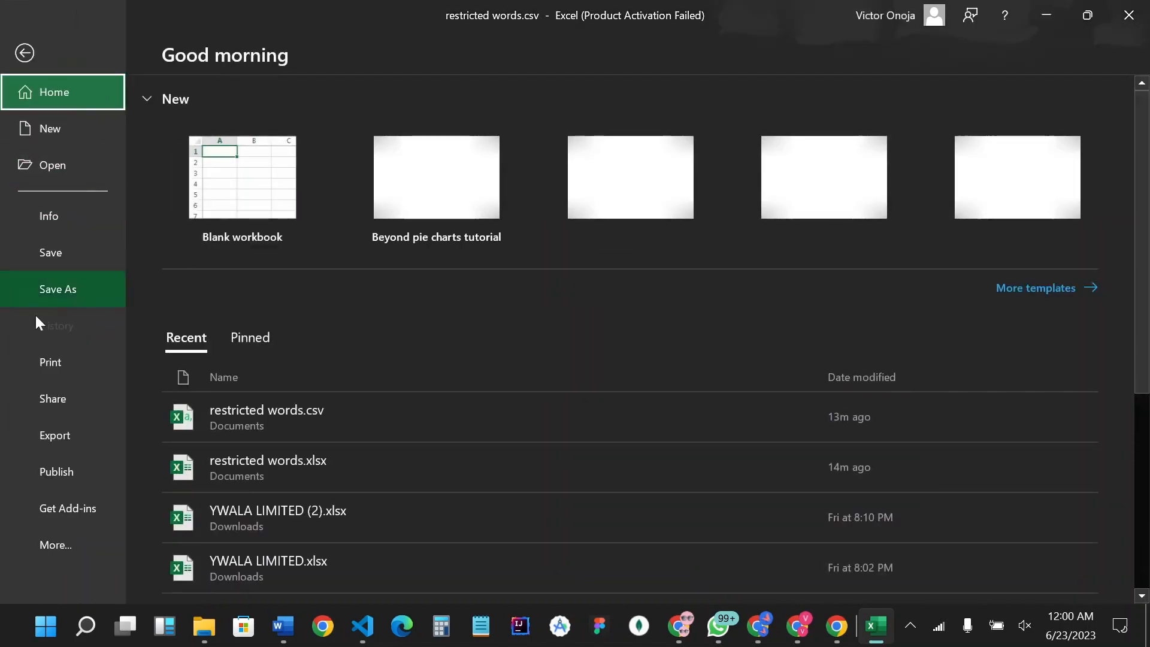
click(58, 300)
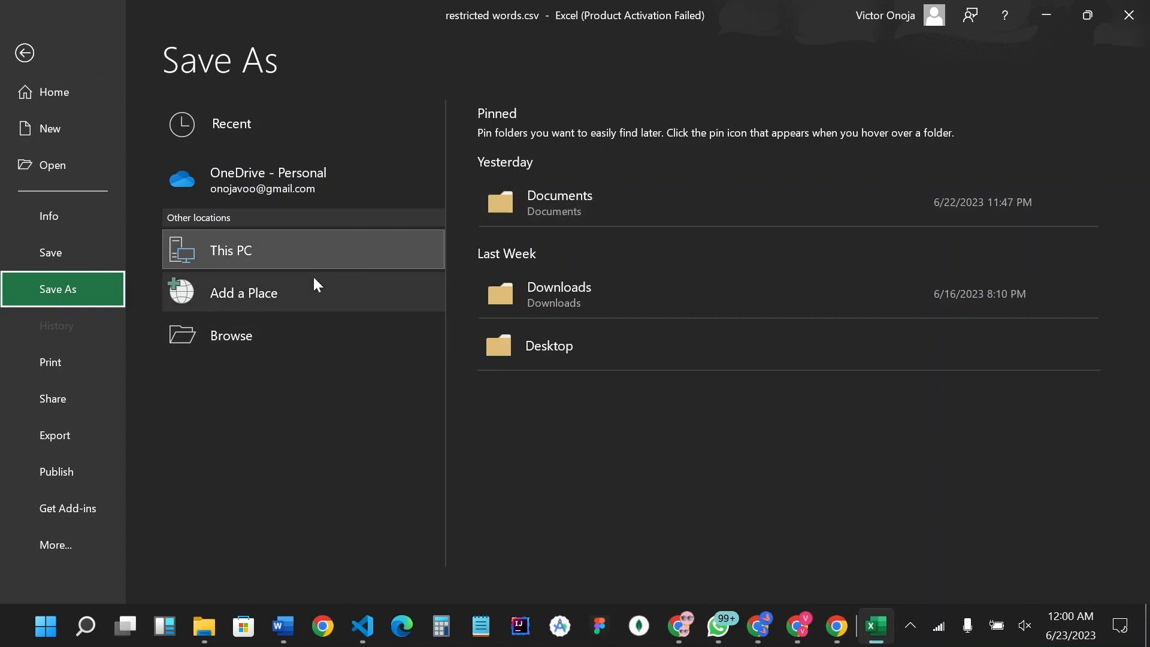
click(336, 345)
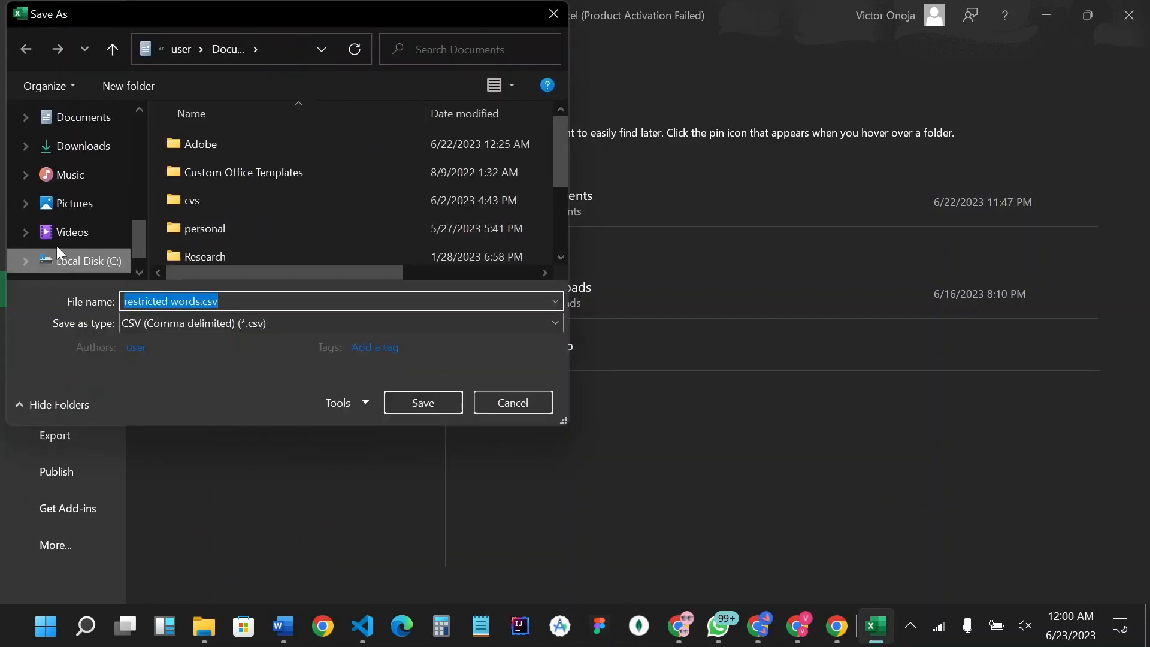
click(124, 301)
triple_click(187, 301)
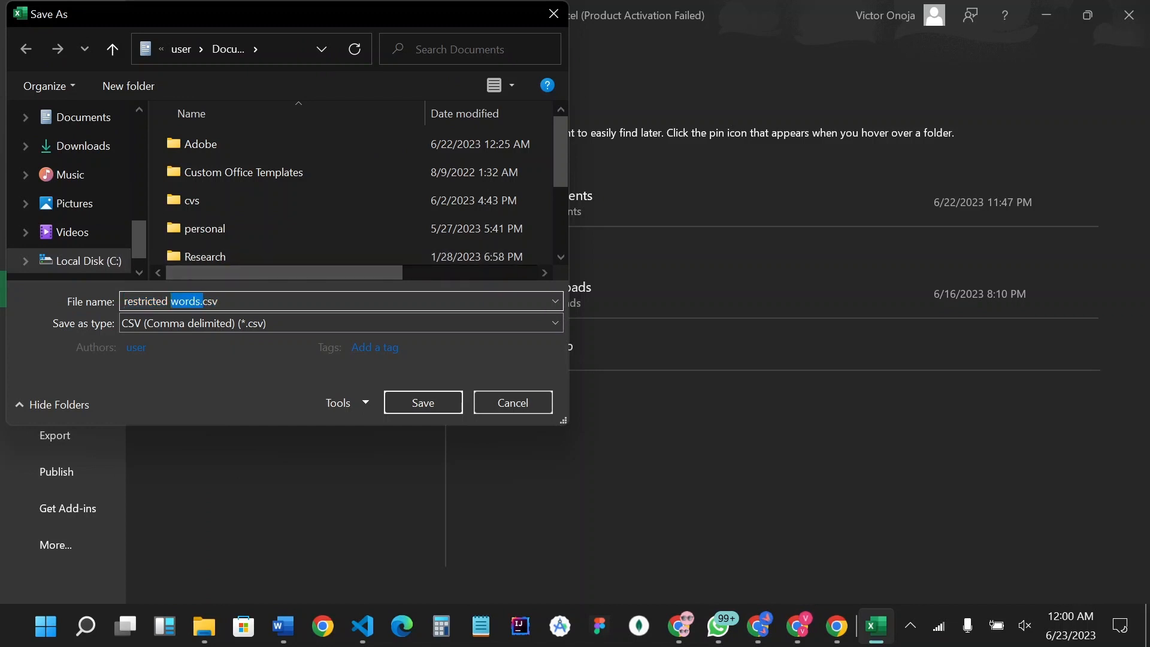
text(restr)
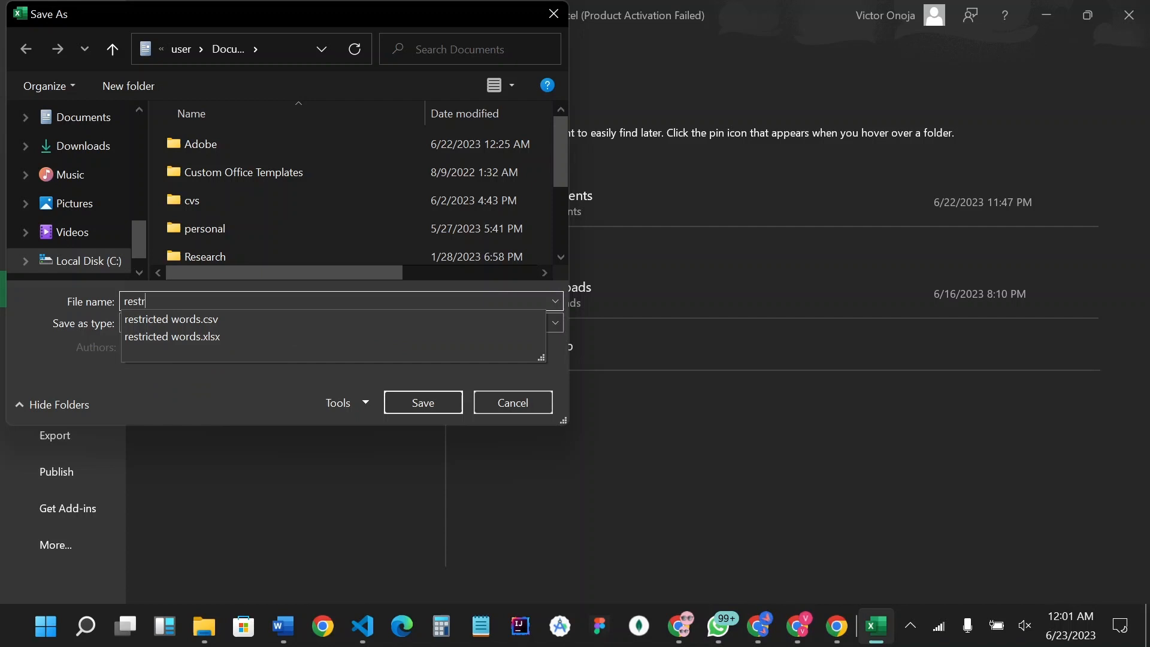
click(181, 316)
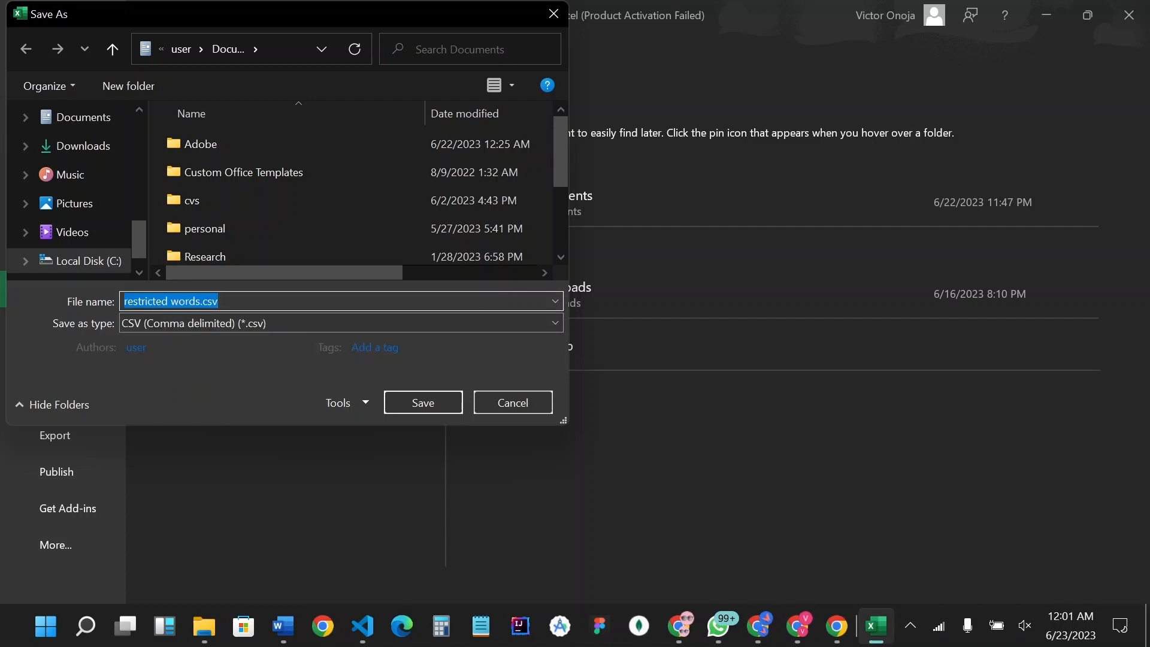
click(208, 302)
key(Left)
key(Left)
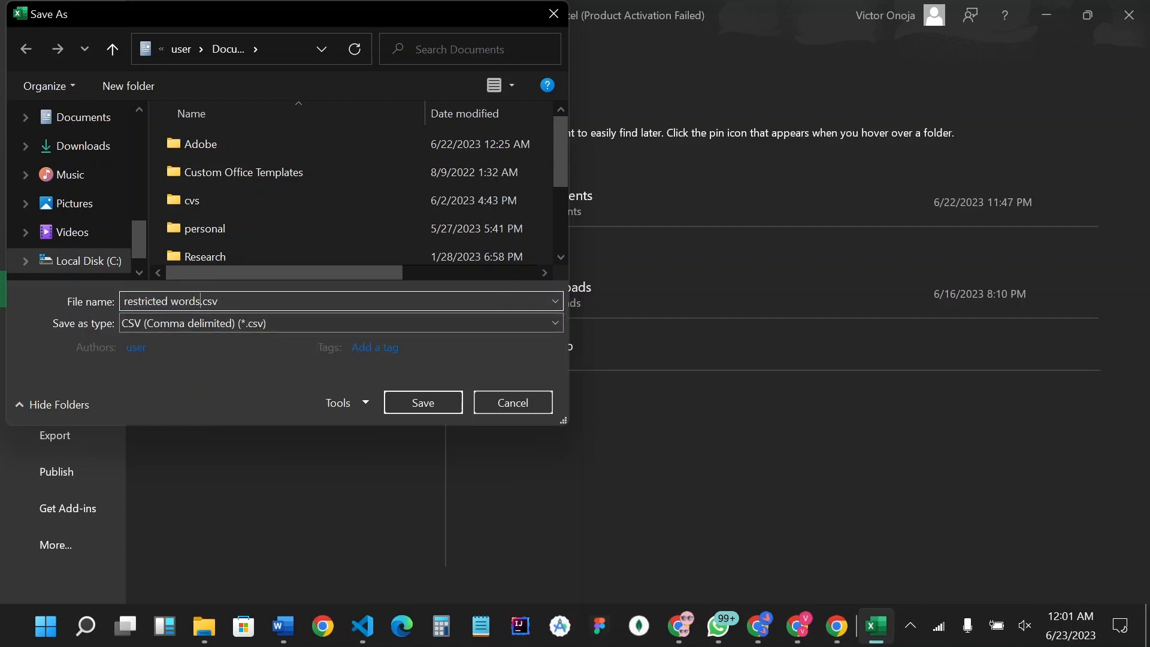
text(2)
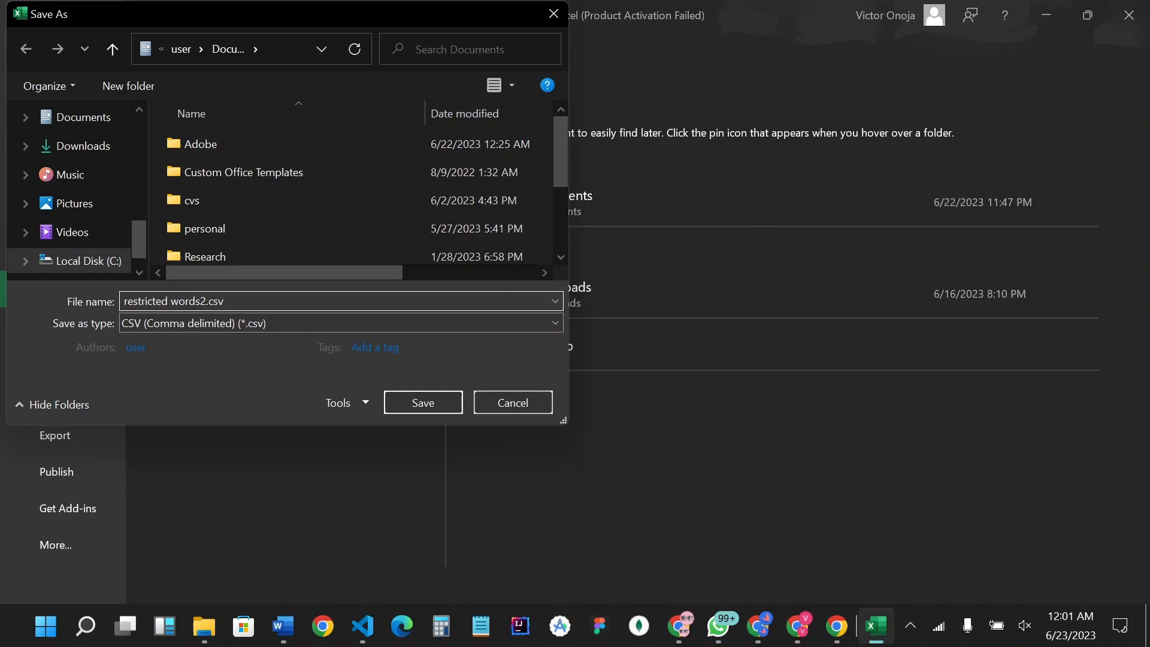
- Choose CSV (Comma delimited) as the file type and save the copy, keeping that format
click(218, 326)
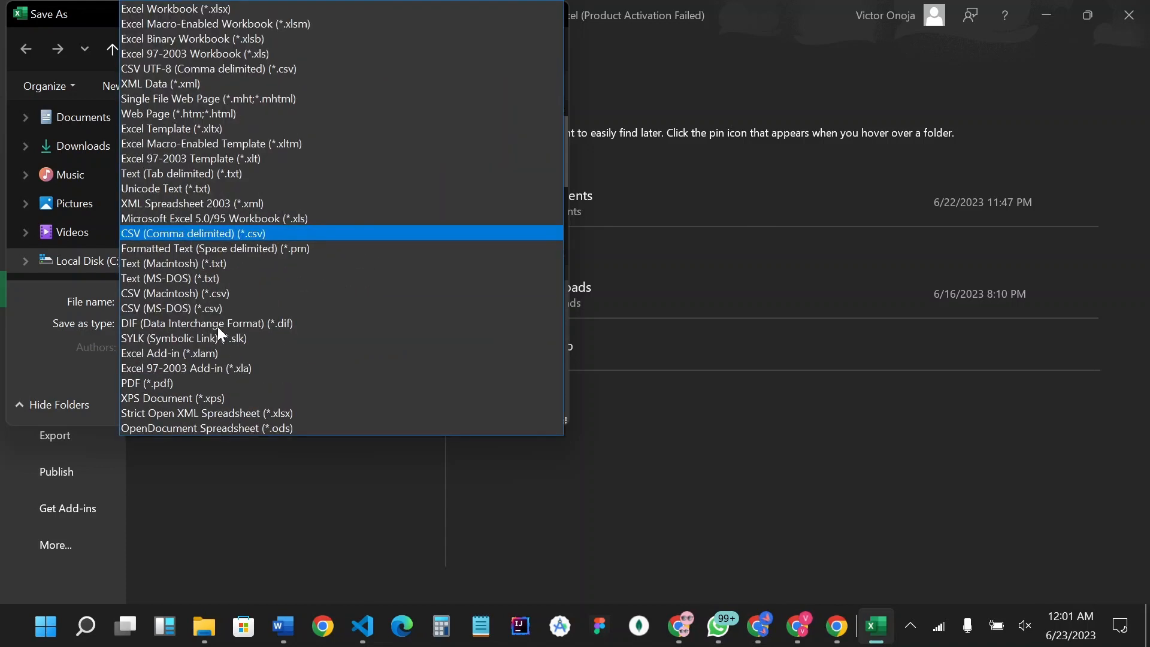
click(201, 239)
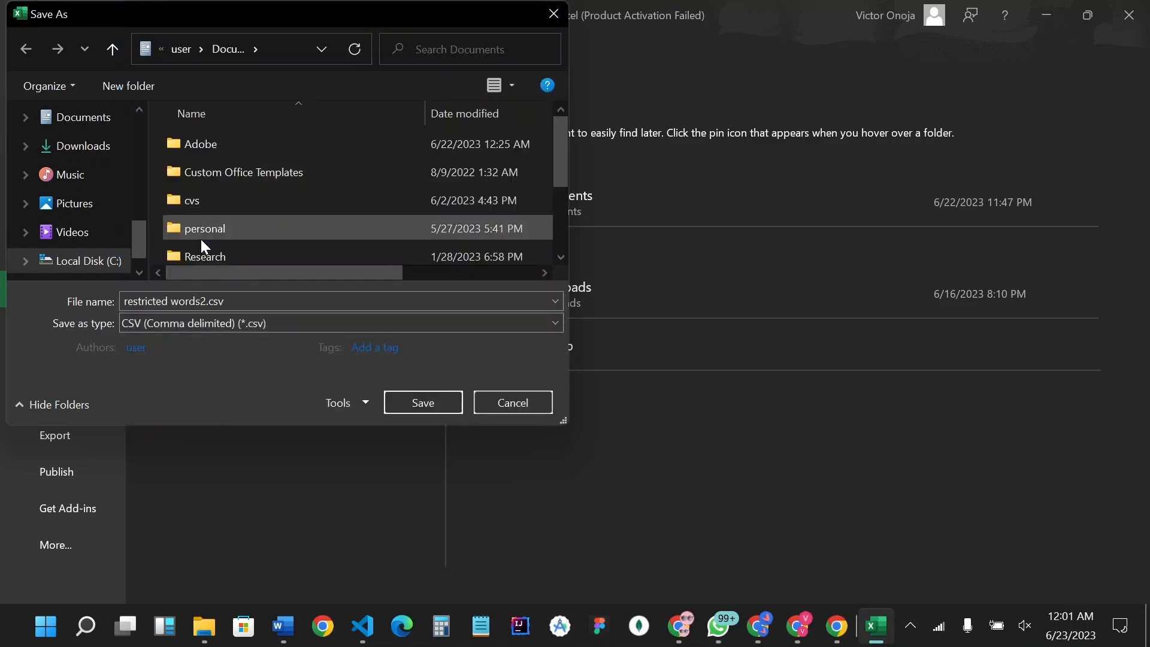
click(443, 406)
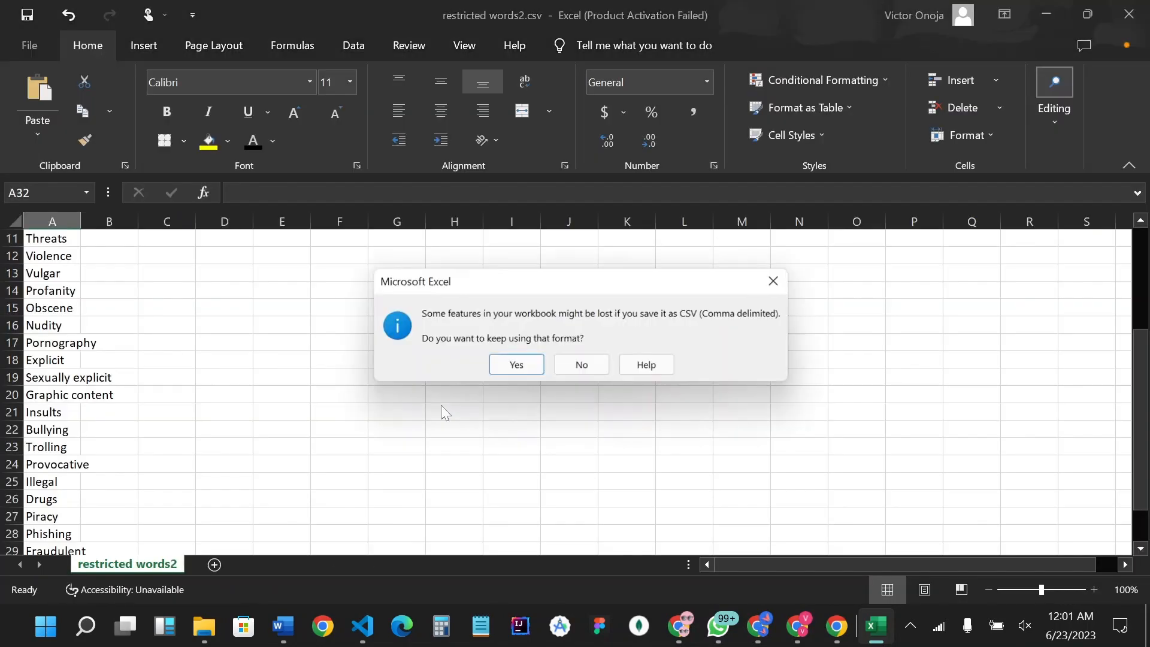
click(513, 365)
- Switch back to Facebook's Moderation Assist, add a Keywords in comments criterion and open its list of certain keywords
click(1049, 15)
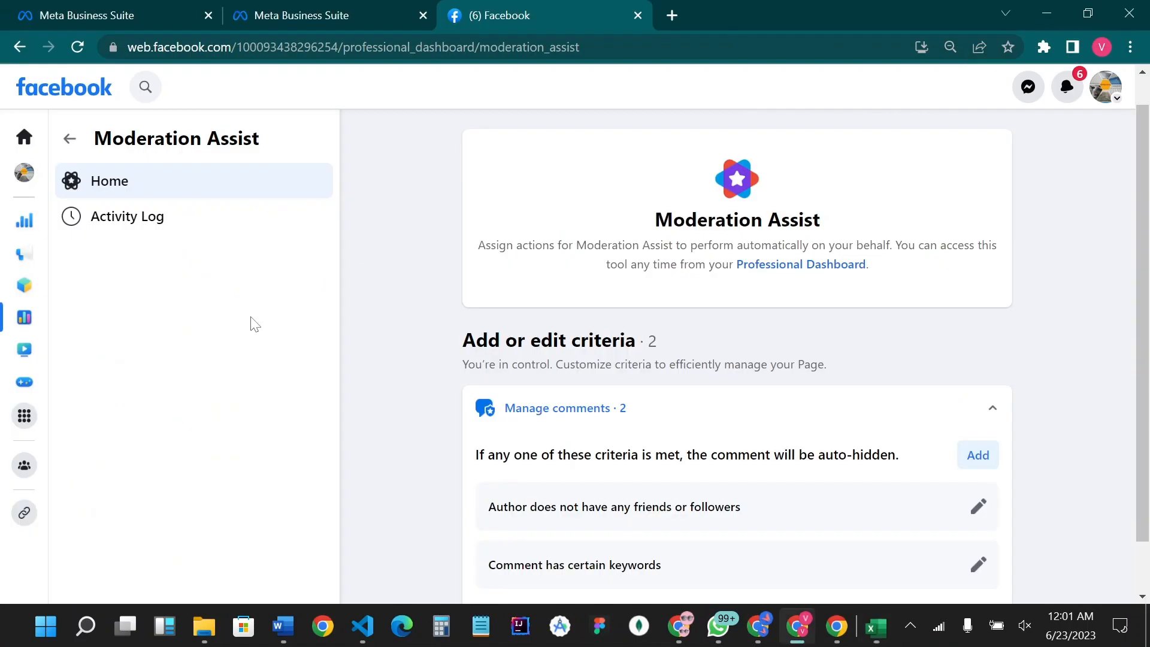
scroll(587, 404, down, 1)
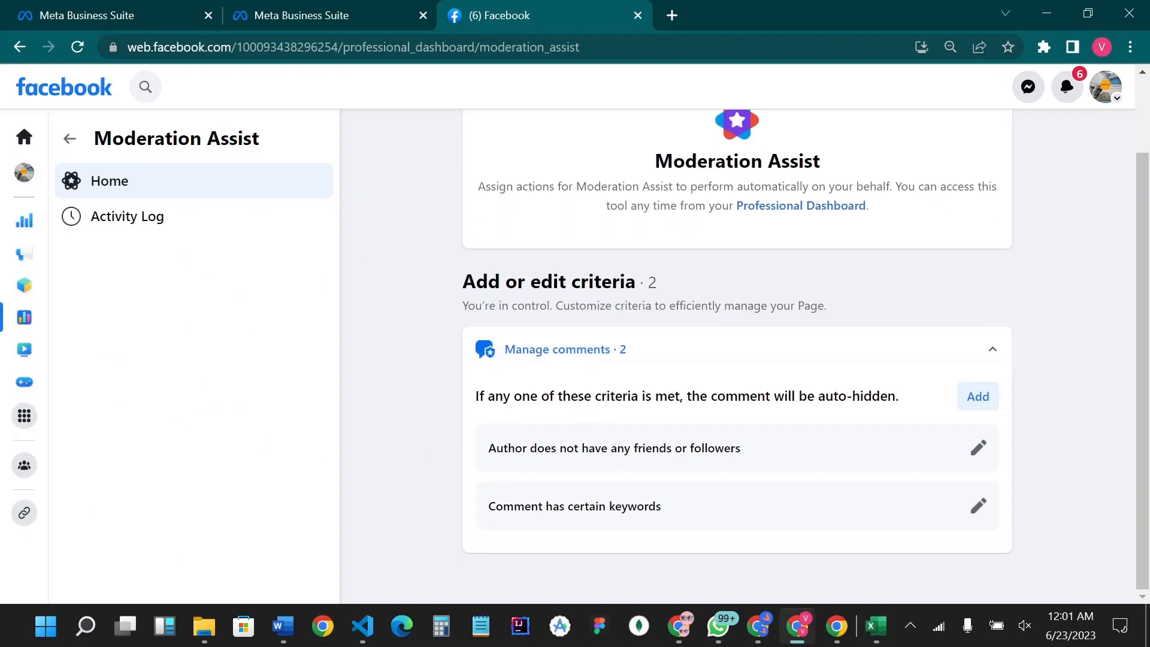
click(980, 396)
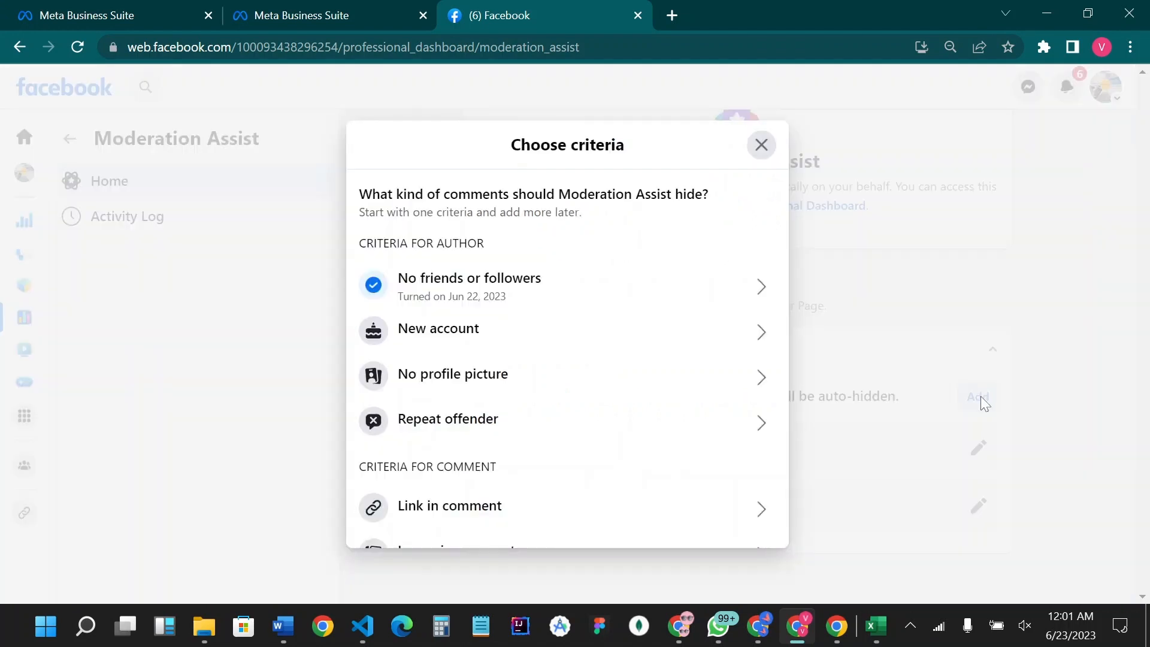
scroll(522, 441, down, 4)
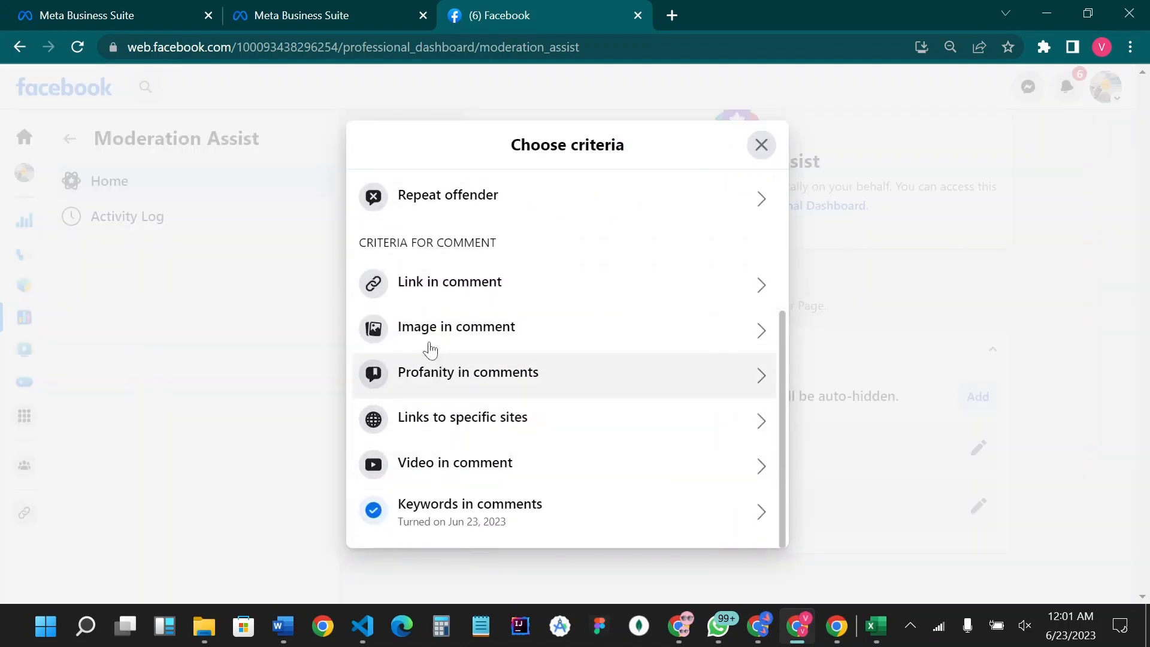
click(475, 519)
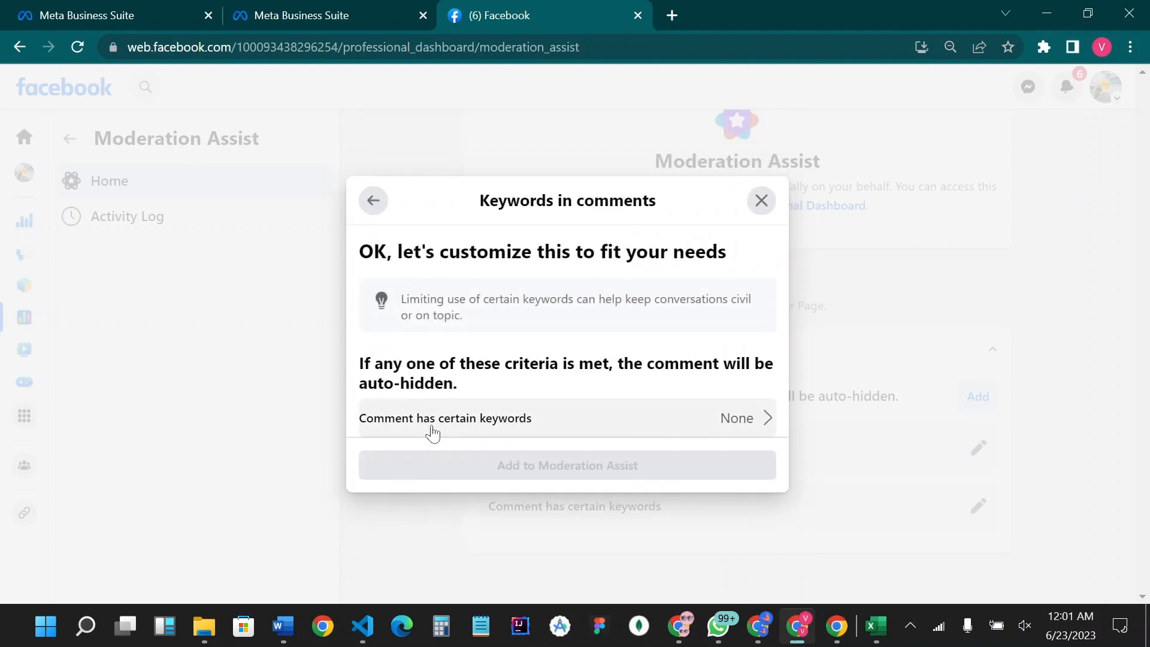
click(714, 424)
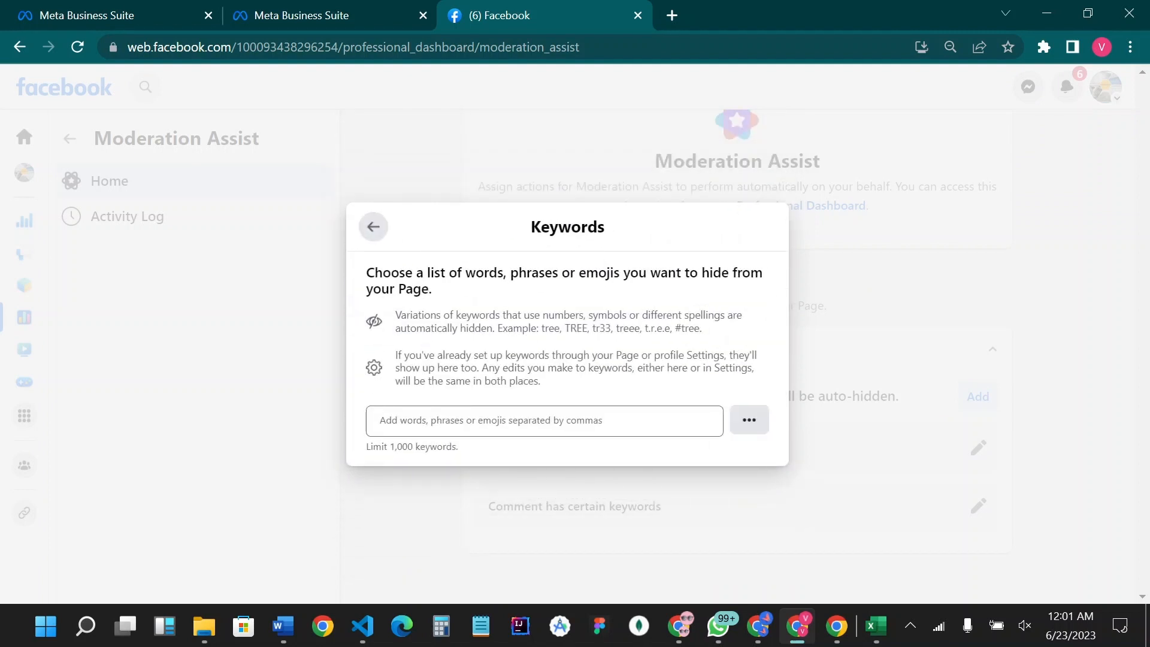
- Upload the keywords from restricted words2.csv in the Documents folder
click(544, 422)
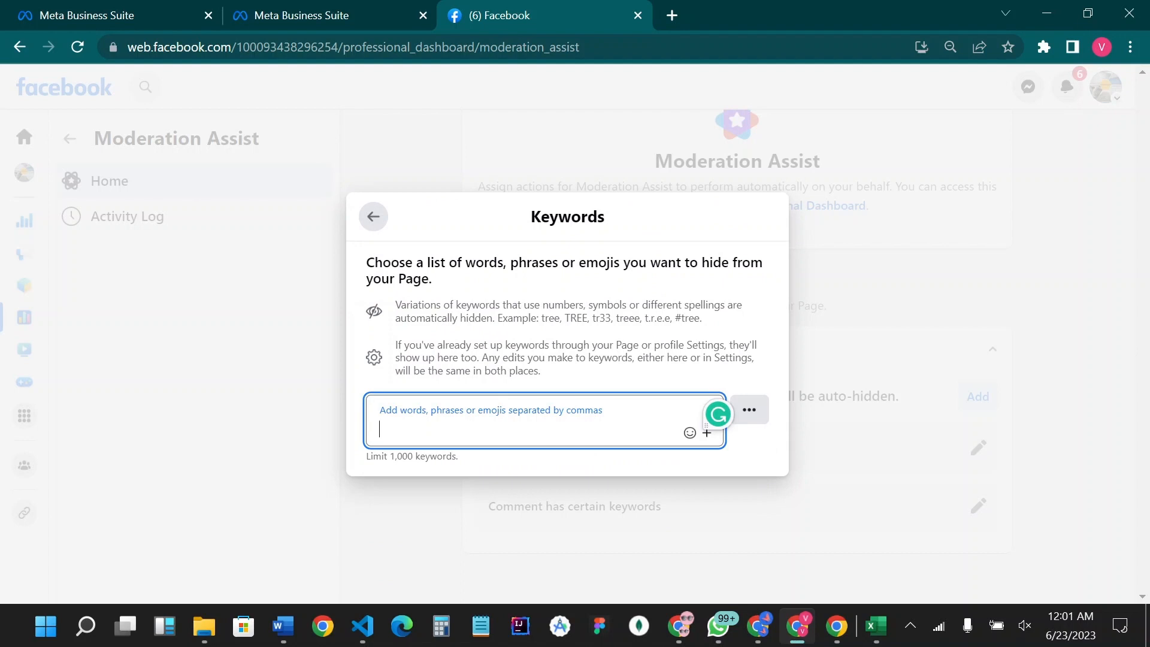
click(750, 411)
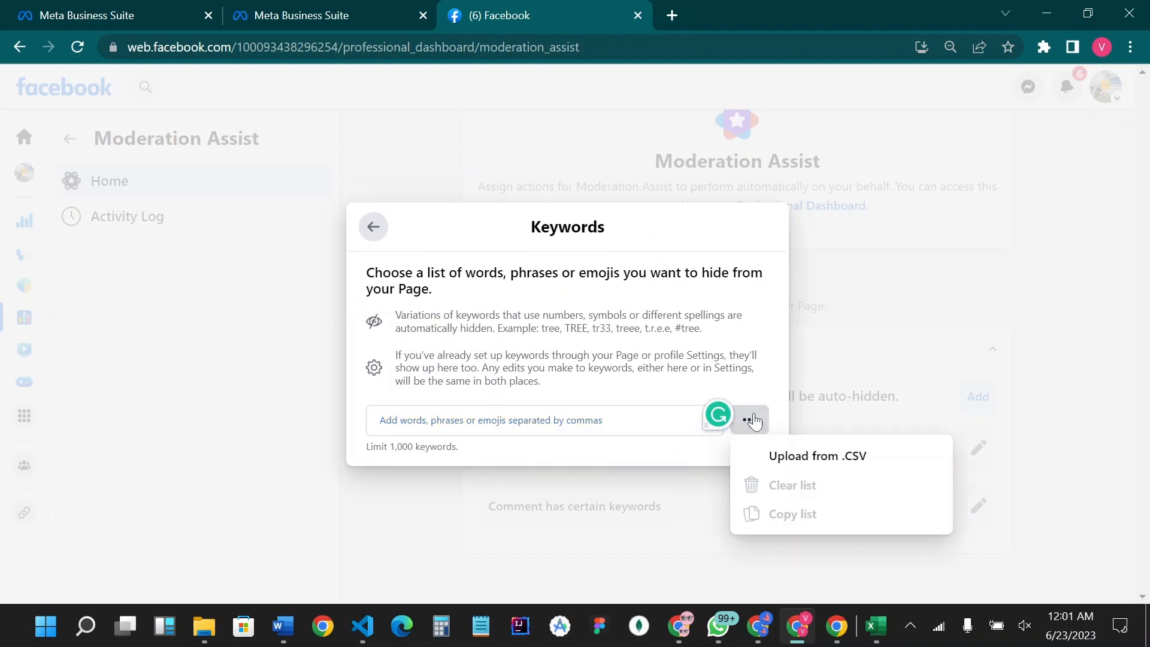
click(752, 420)
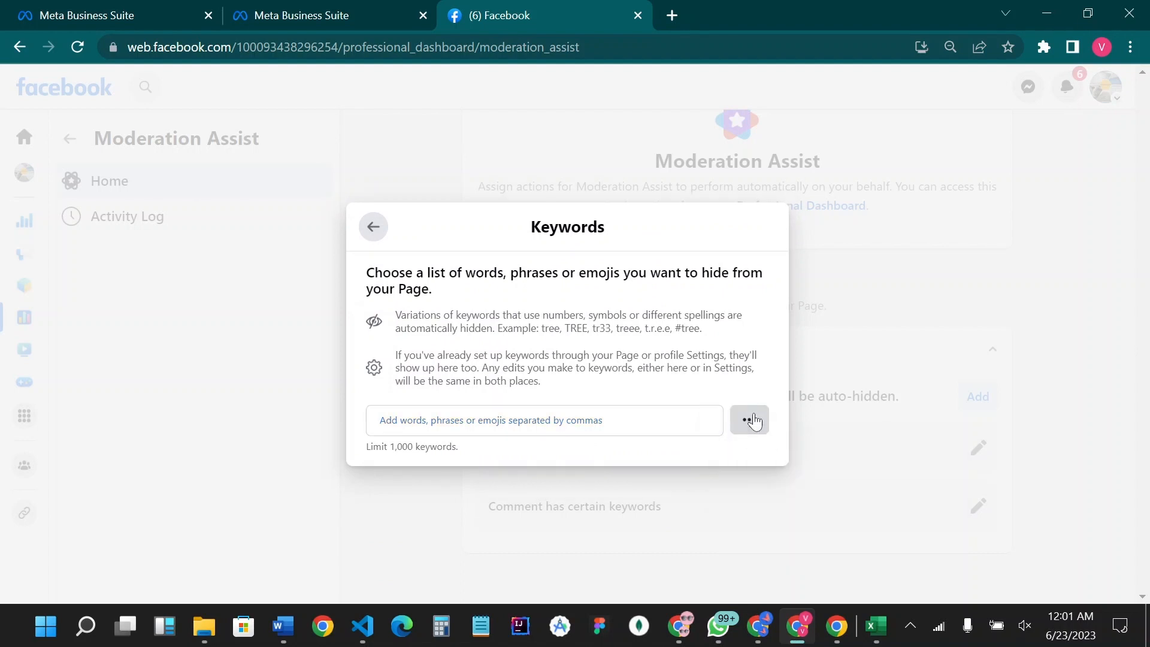
click(752, 420)
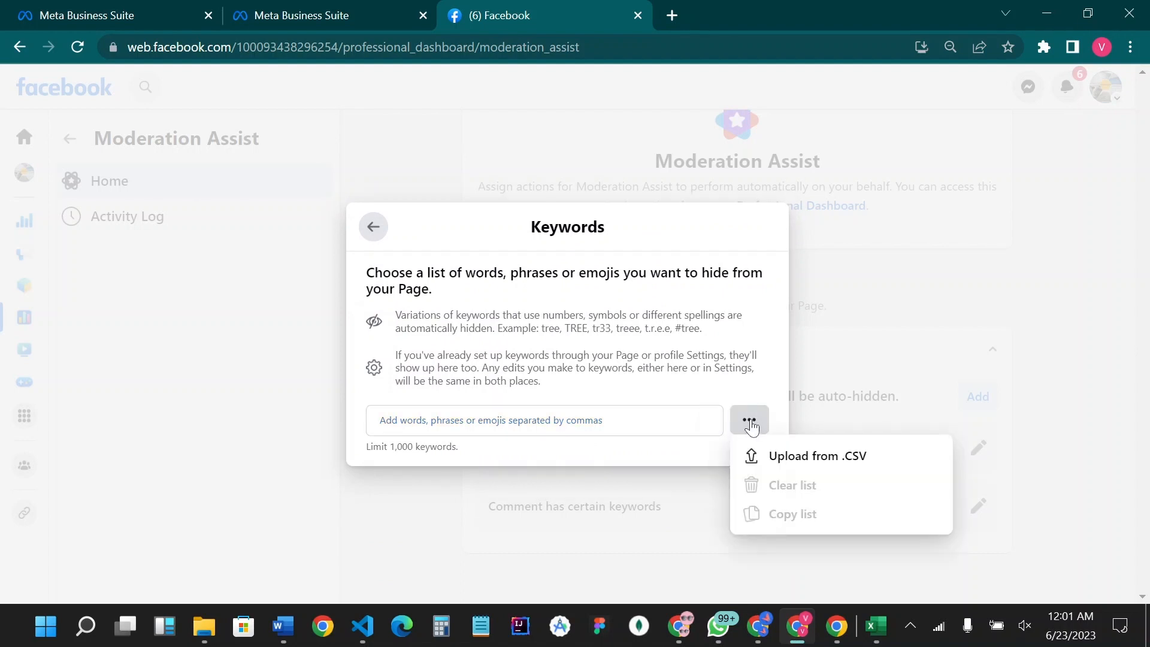
click(807, 462)
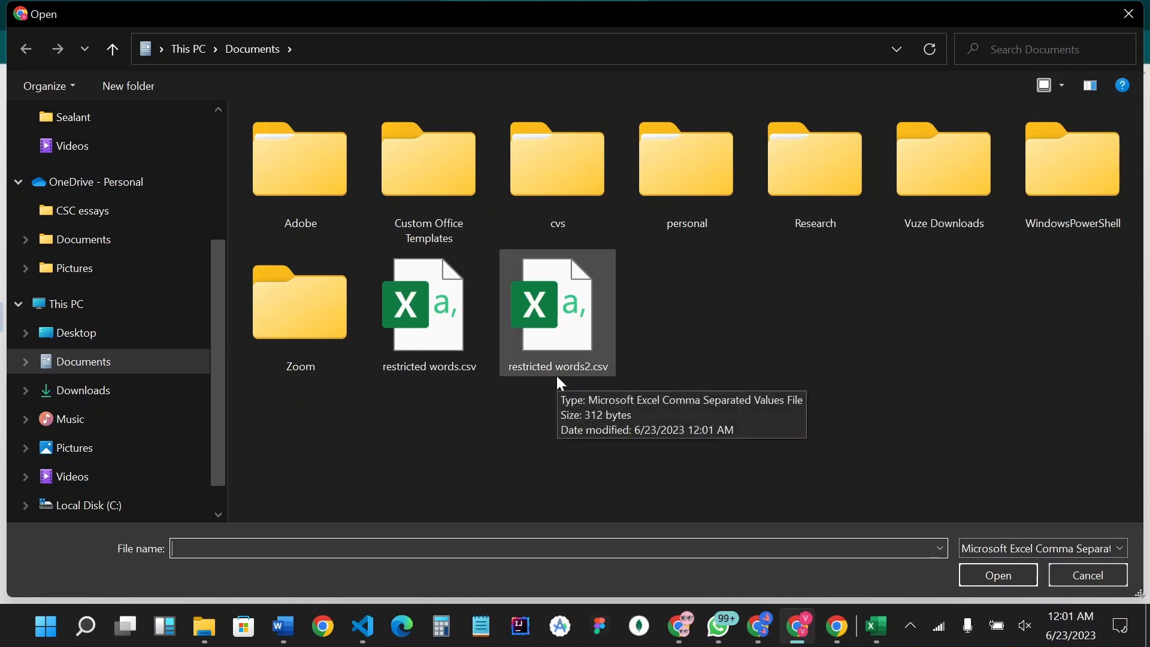
double_click(566, 307)
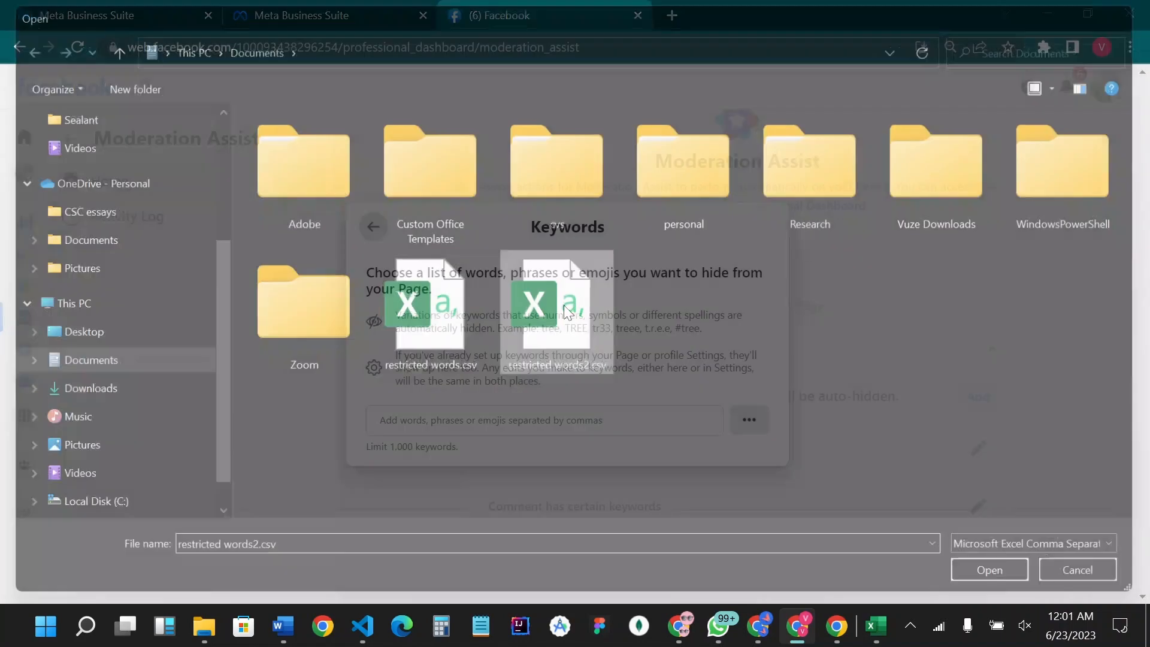
- Review the uploaded keywords and add the keyword criterion to Moderation Assist
scroll(586, 432, down, 3)
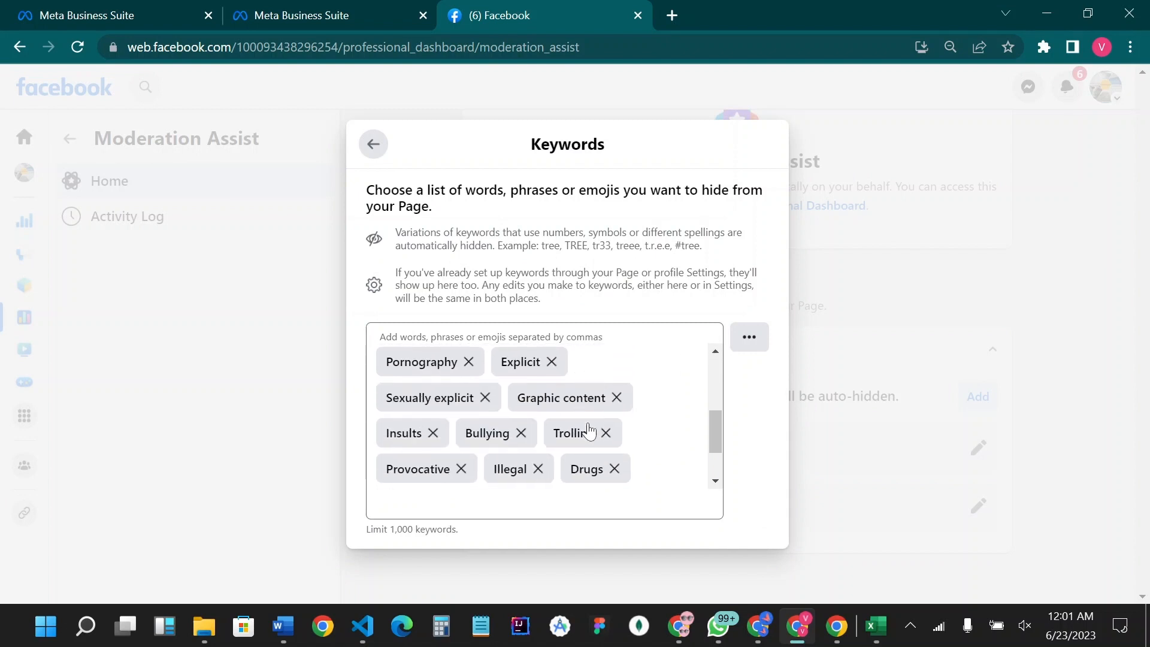
scroll(589, 430, down, 2)
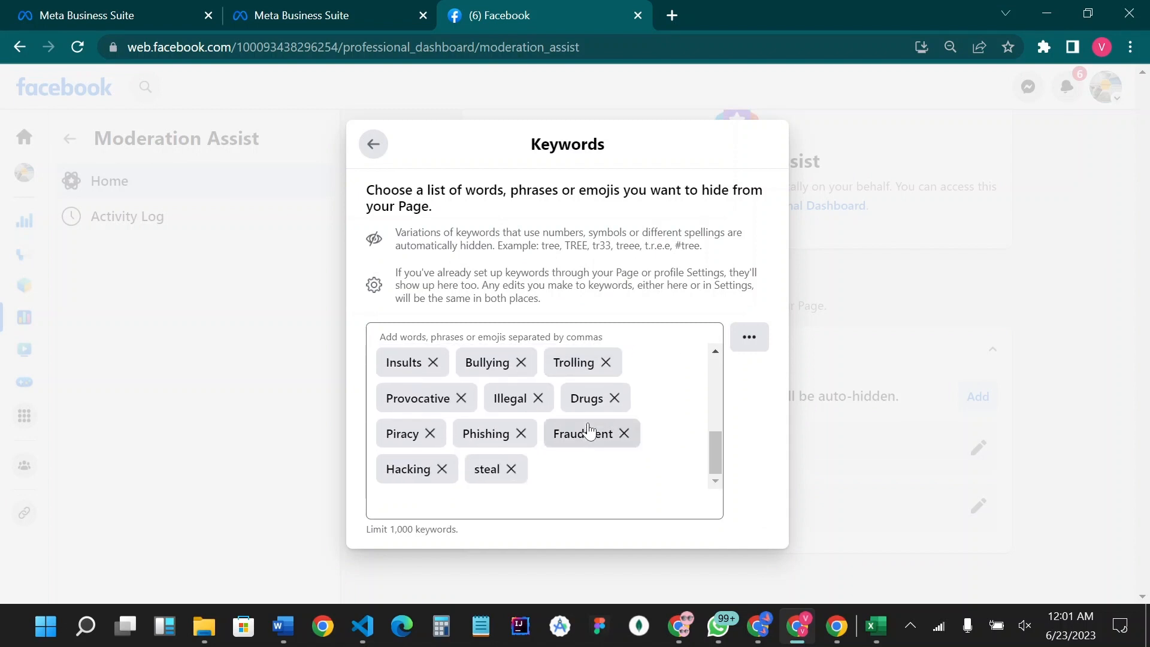
scroll(591, 426, up, 5)
scroll(591, 426, down, 3)
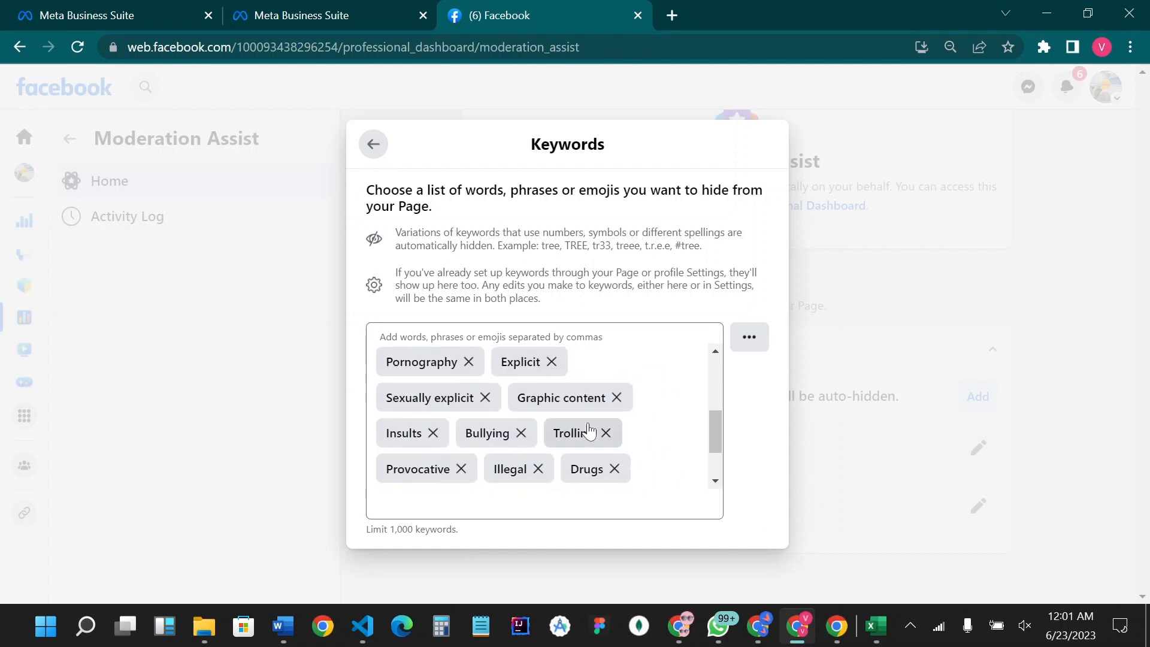
click(372, 149)
click(580, 465)
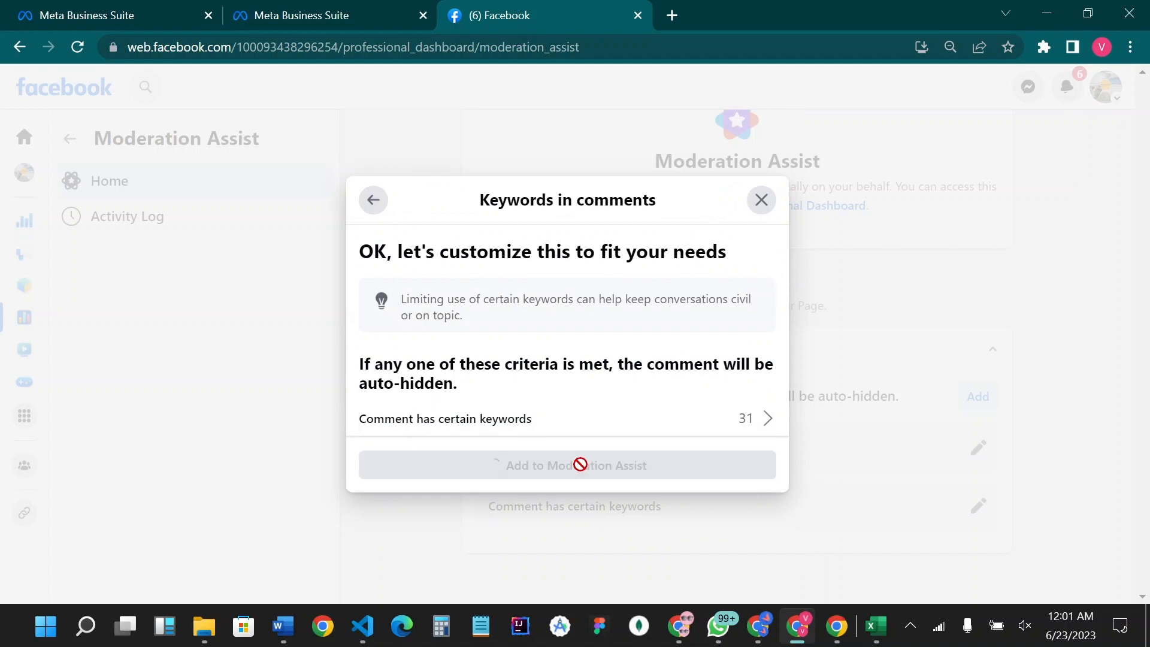